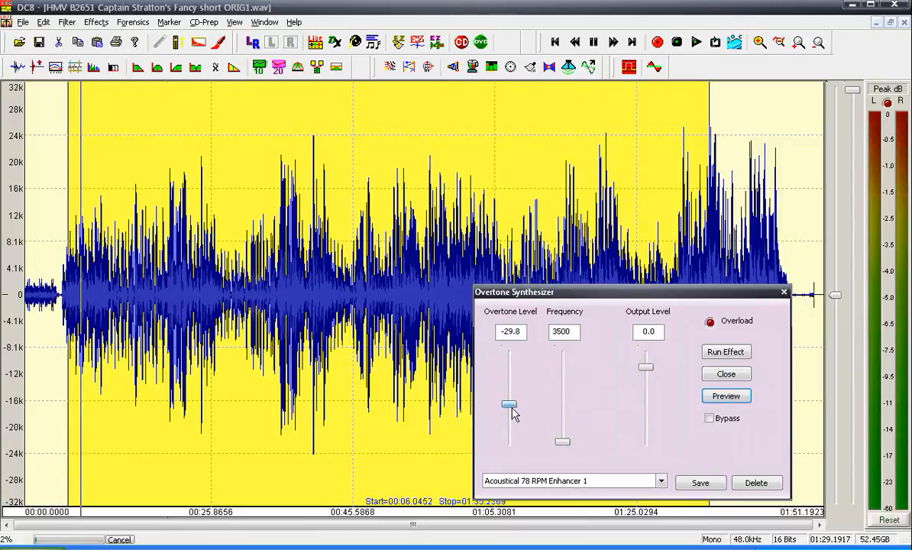
Set the overtone level to about -30.4, run the Overtone Synthesizer on the whole file and close it
drag(513, 414, 512, 413)
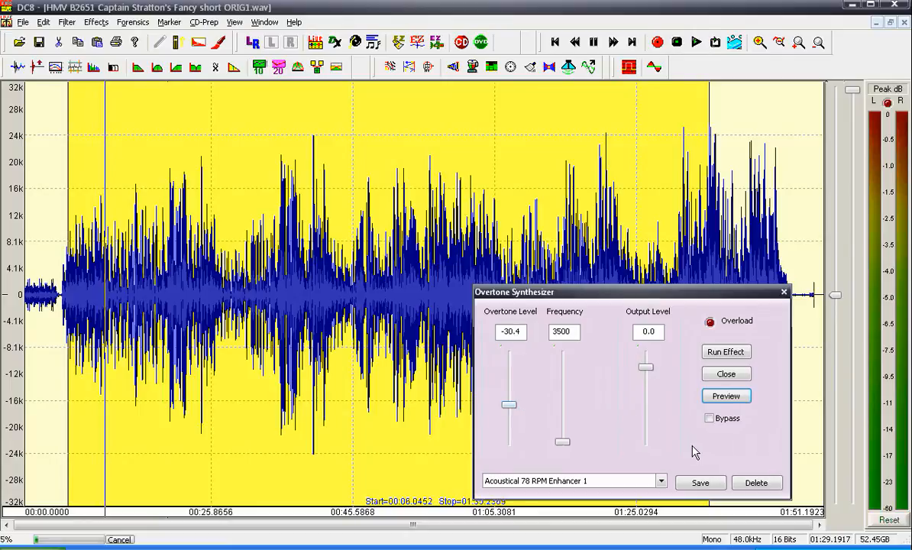
click(297, 305)
click(725, 352)
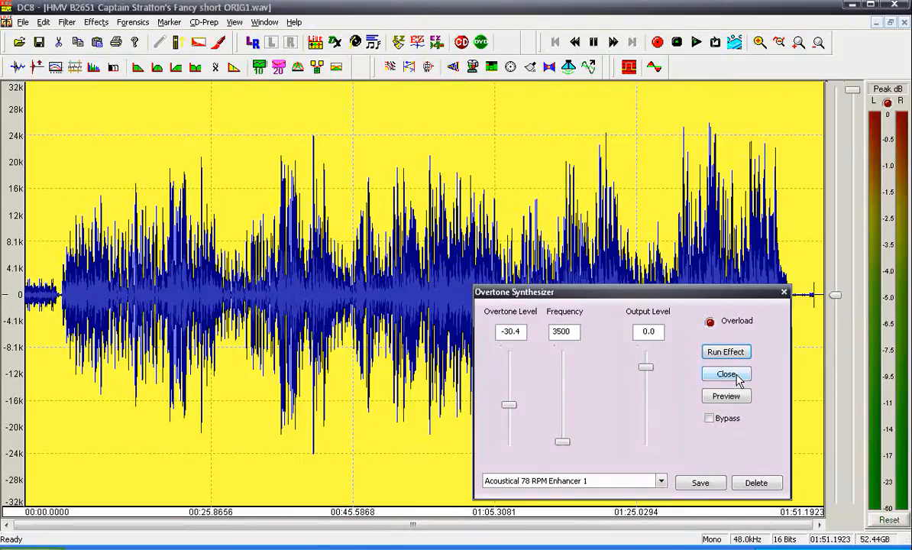
click(726, 374)
Open the Virtual Valve Amplifier effect and load the Fat Bass - Audiophile Quality preset
click(66, 22)
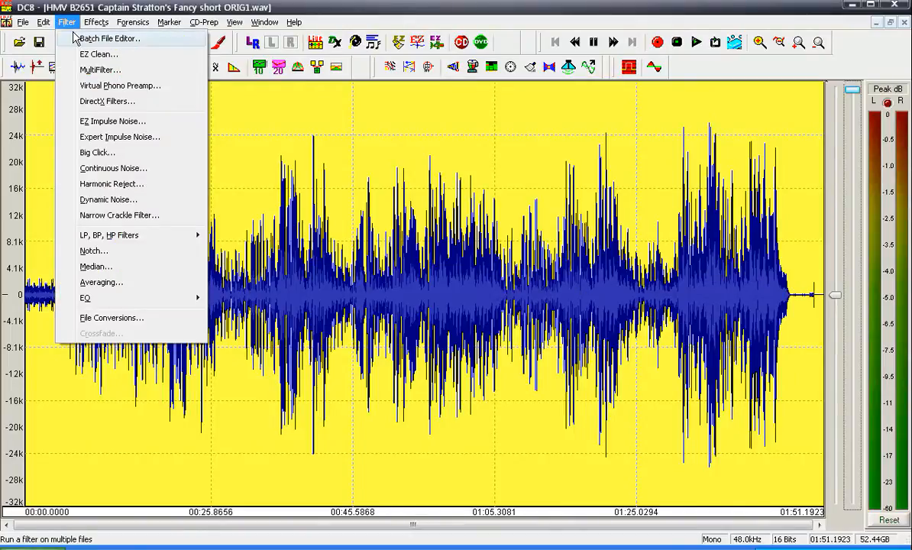
mouse_move(91, 28)
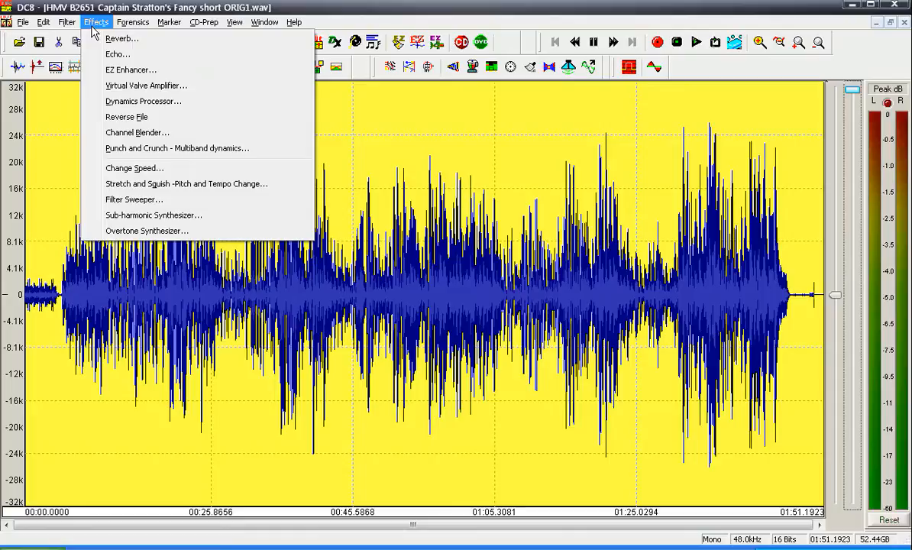
click(115, 85)
click(613, 366)
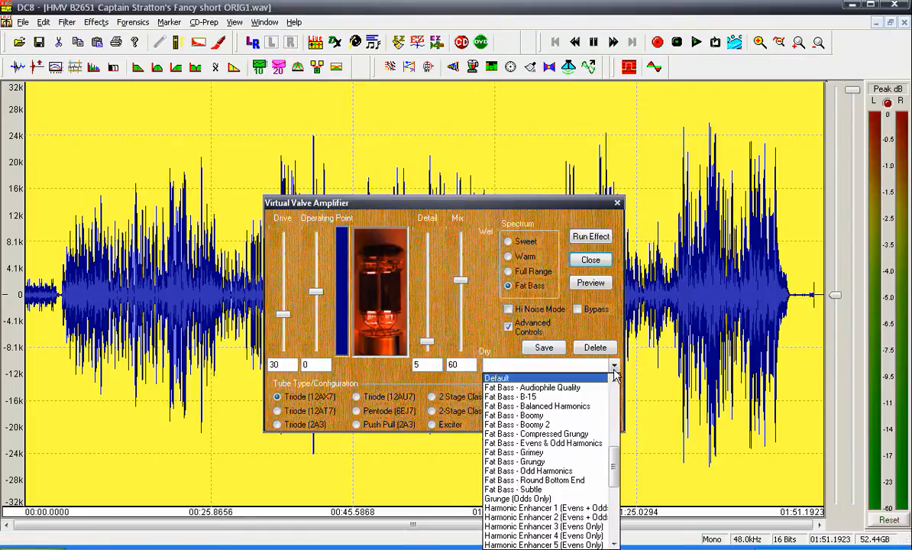
click(578, 389)
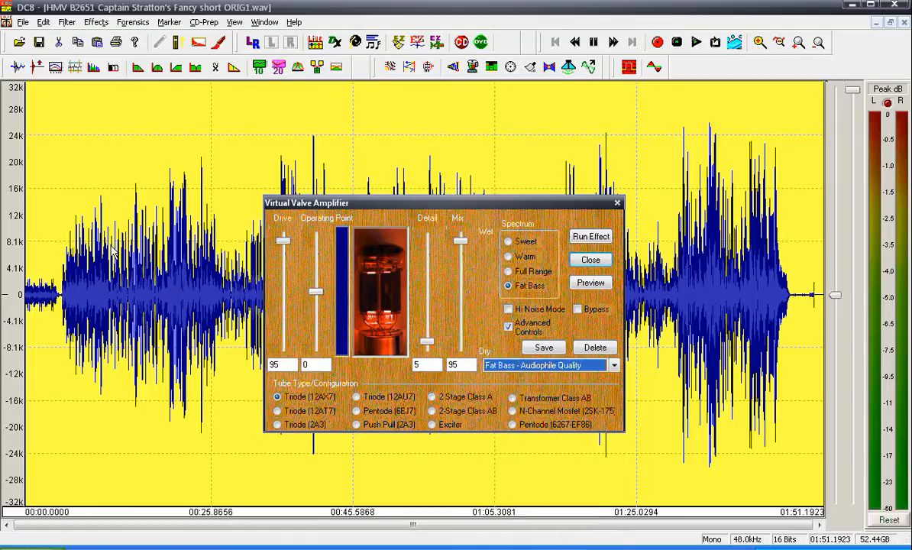
Preview the effect on the audio from about 00:04.76 to the end and lower the drive to about 44
drag(61, 263, 909, 271)
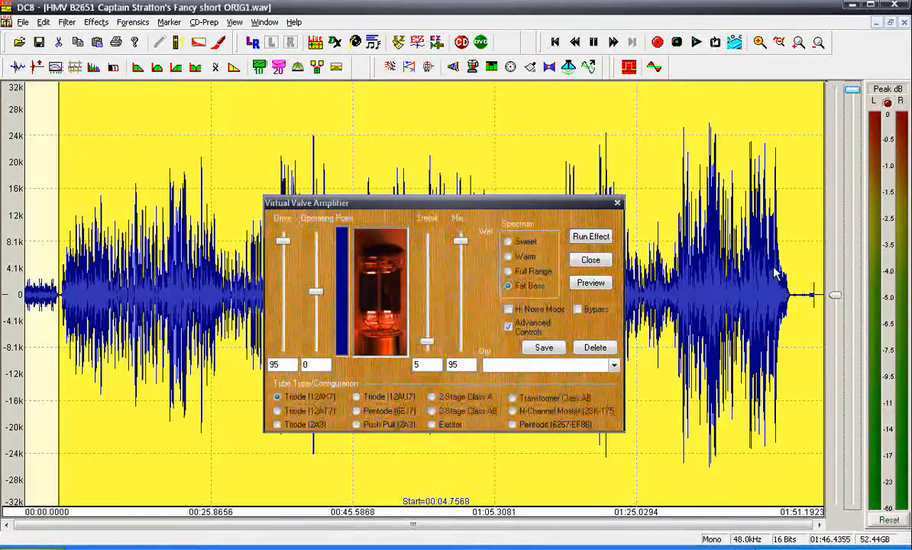
click(587, 287)
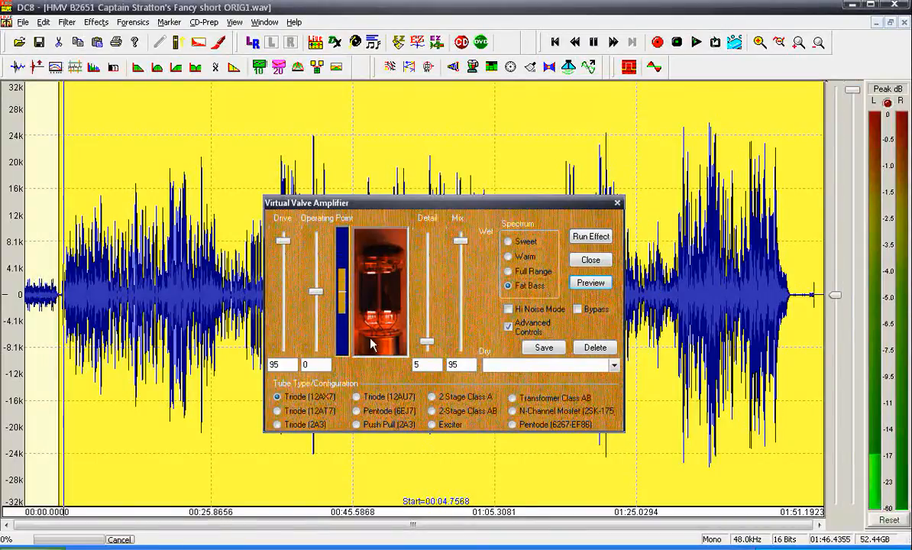
click(281, 342)
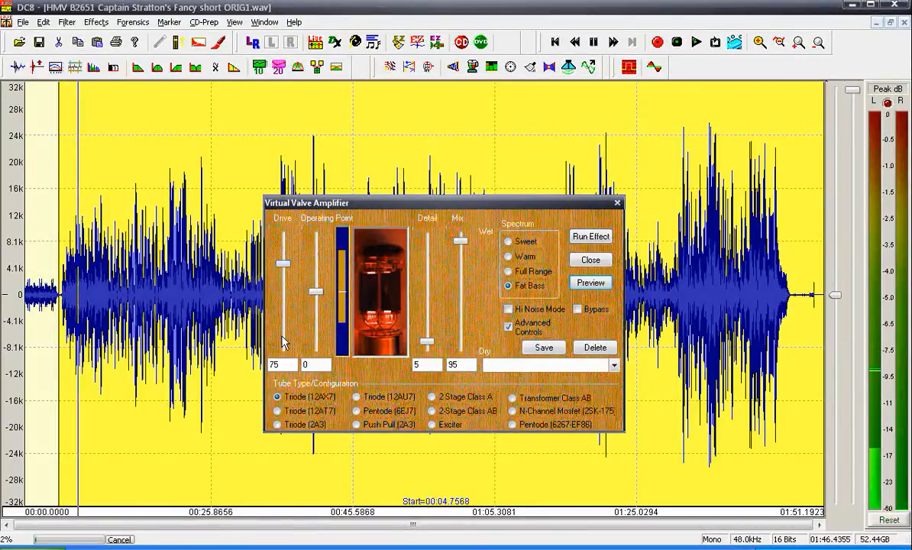
click(282, 342)
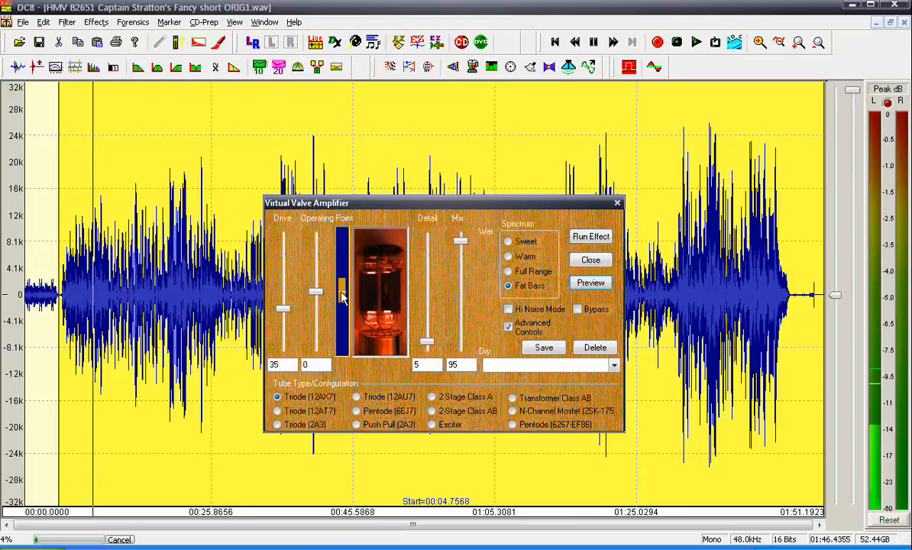
drag(283, 307, 283, 298)
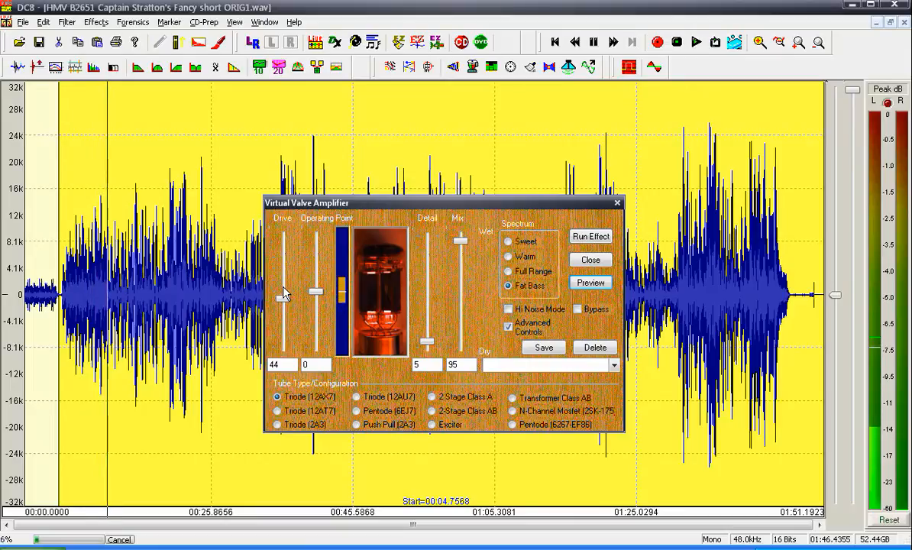
Set the mix to 55 and the drive to 45, stop the preview and run the valve amplifier effect
click(460, 341)
click(460, 340)
click(460, 341)
click(459, 341)
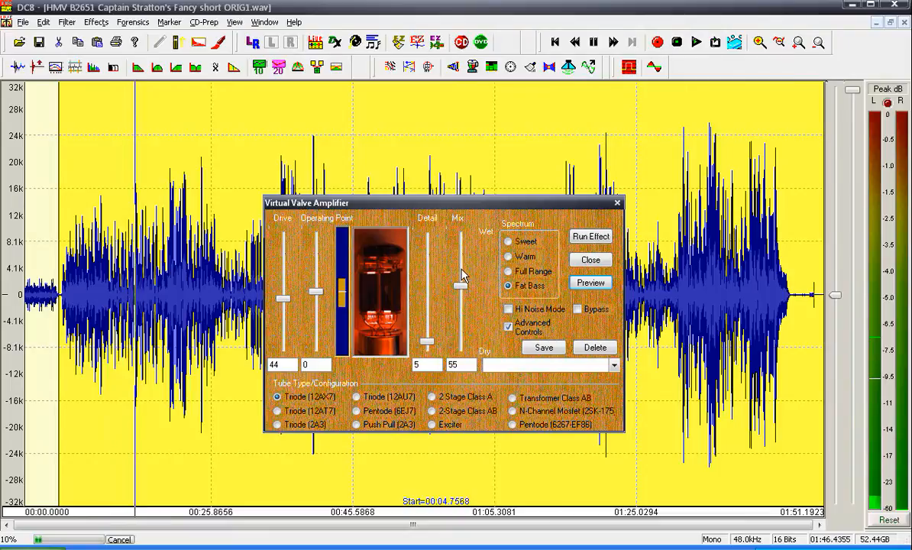
drag(283, 303, 283, 302)
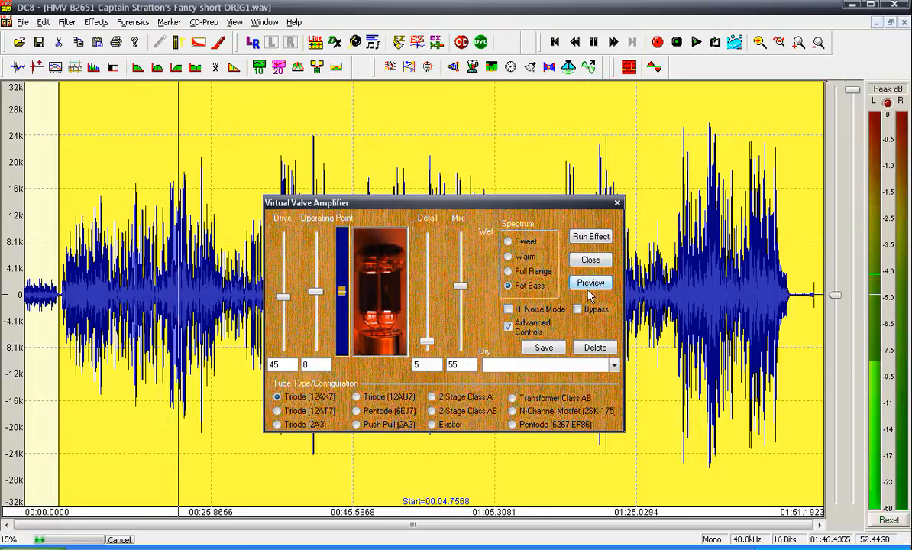
click(590, 285)
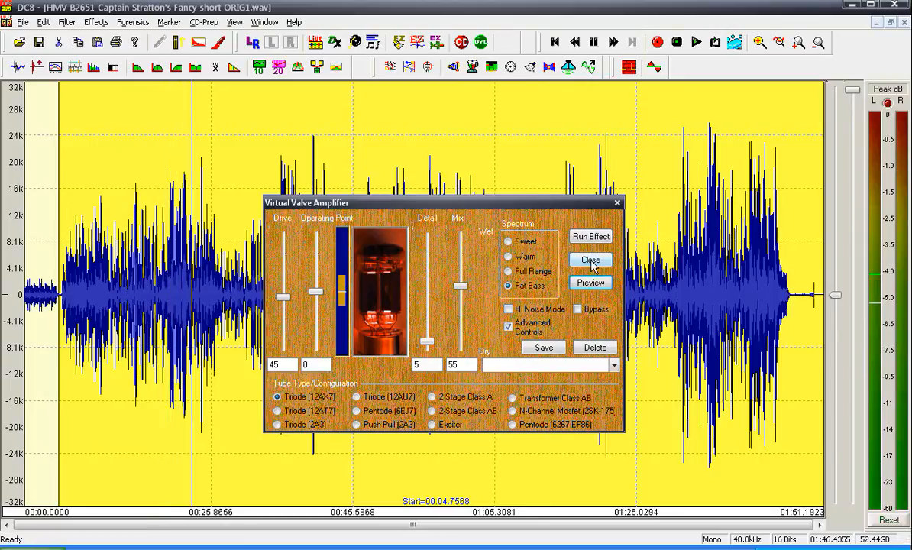
click(594, 237)
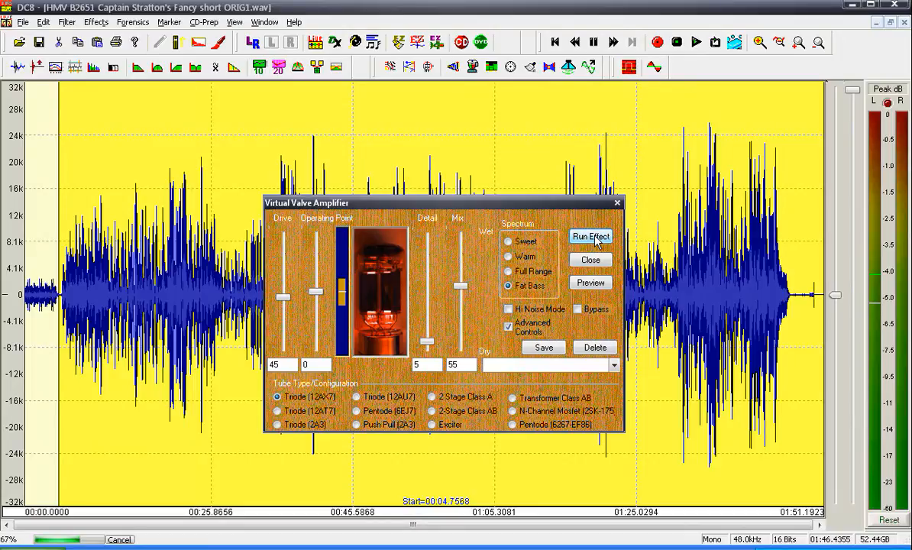
Load the Harmonic Enhancer Sweet Spot preset and start previewing it
click(613, 366)
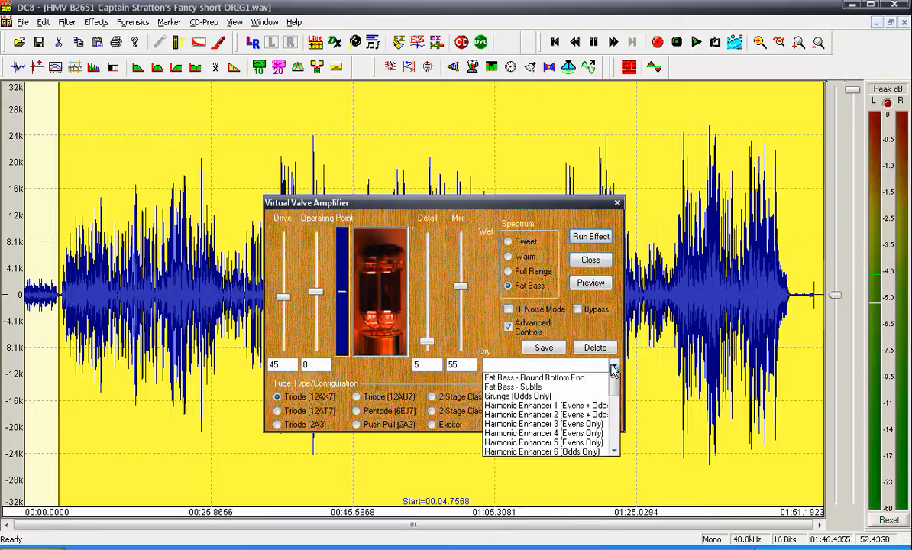
drag(613, 473, 613, 493)
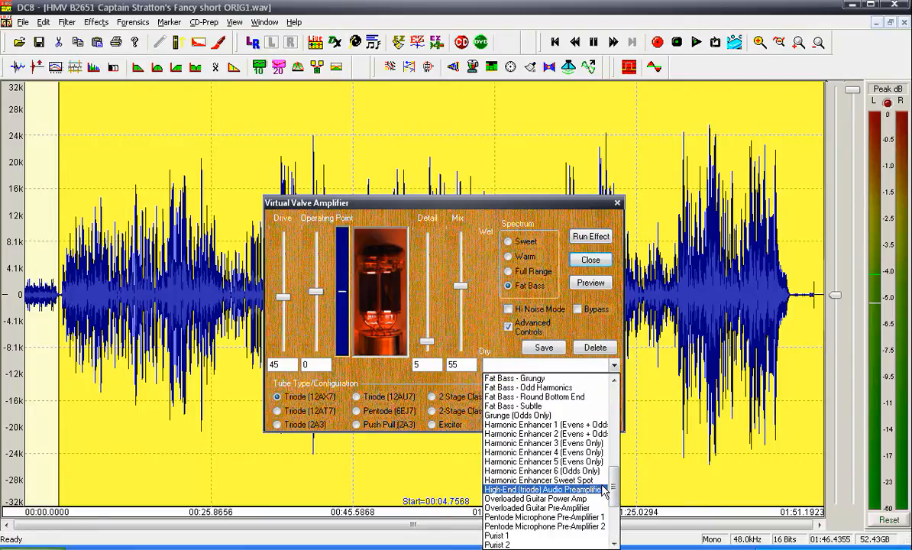
click(589, 480)
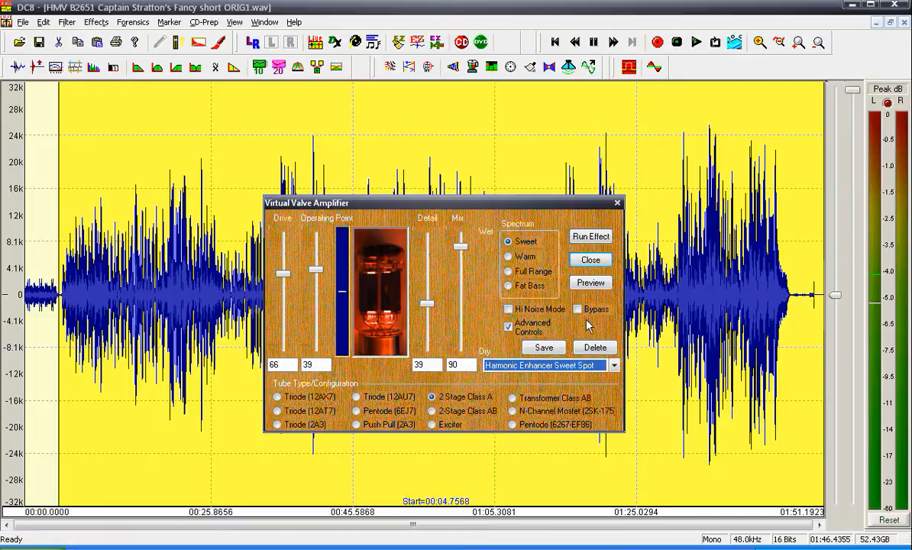
click(596, 284)
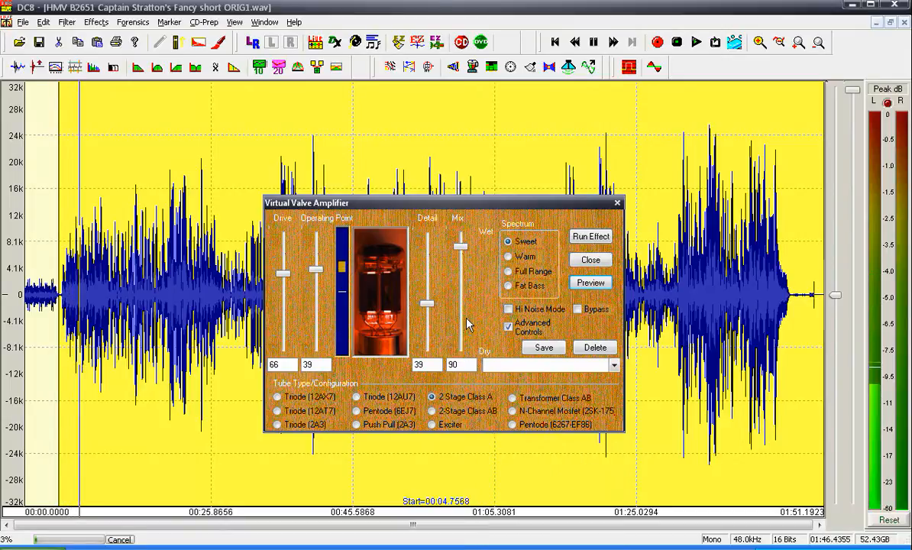
Enable Hi Noise Mode with a threshold of 20 and set the drive to 70
click(507, 310)
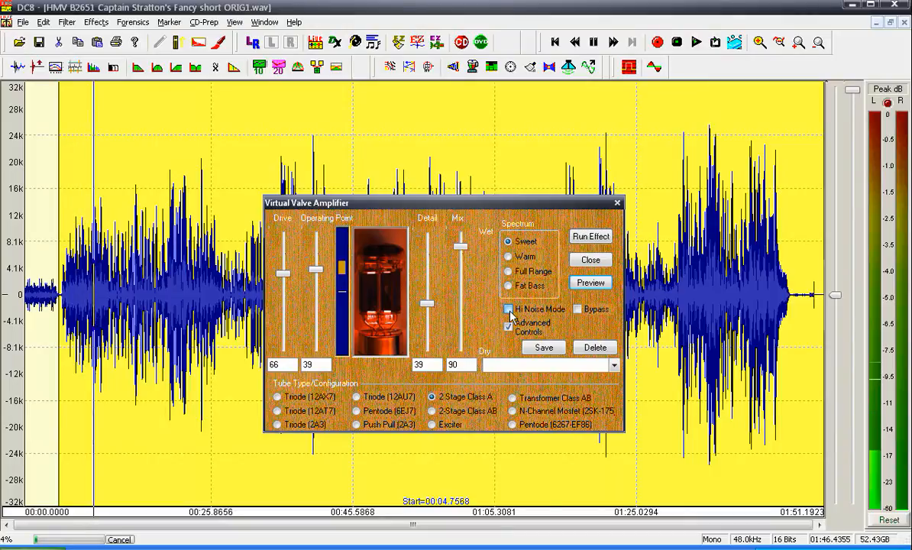
click(427, 336)
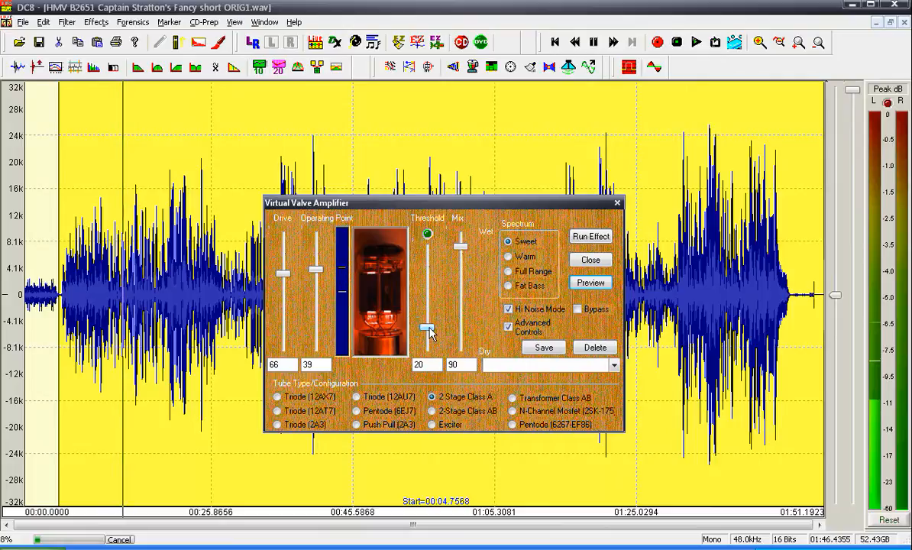
click(281, 338)
click(282, 339)
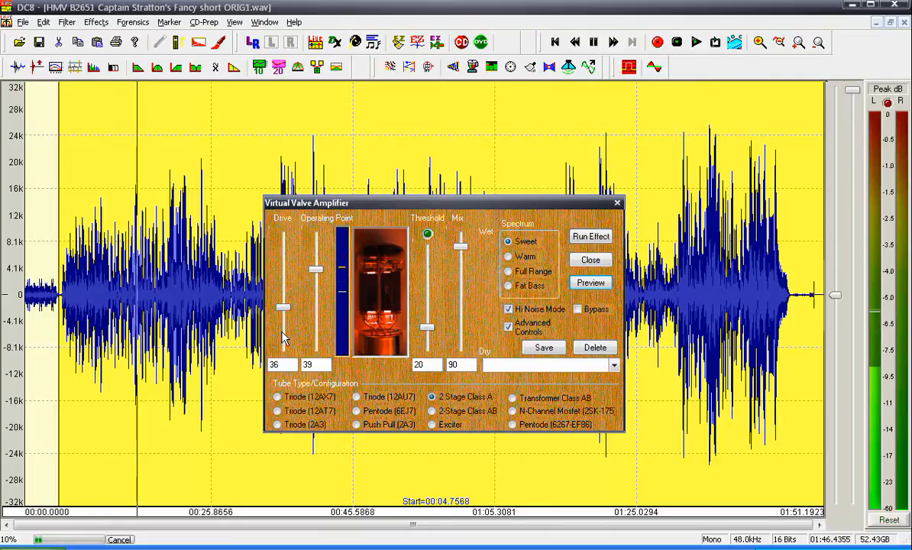
click(282, 296)
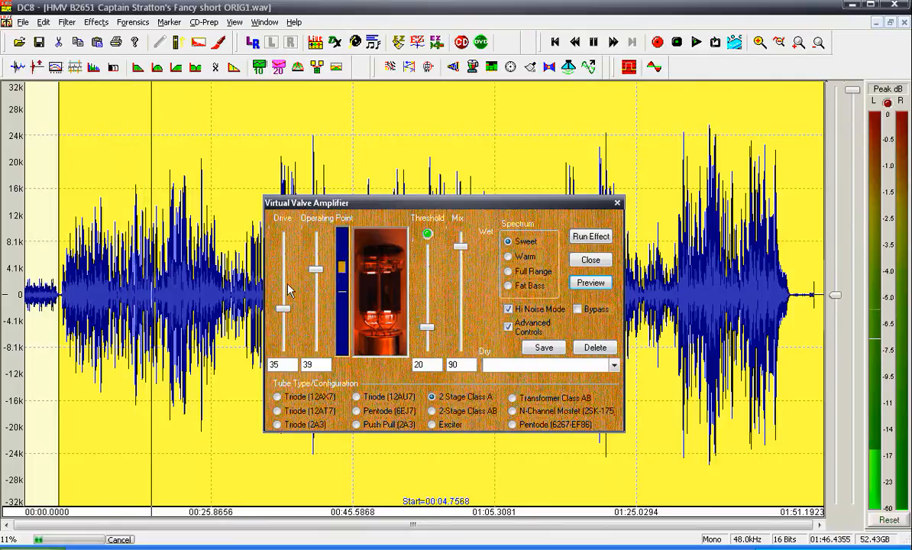
click(284, 290)
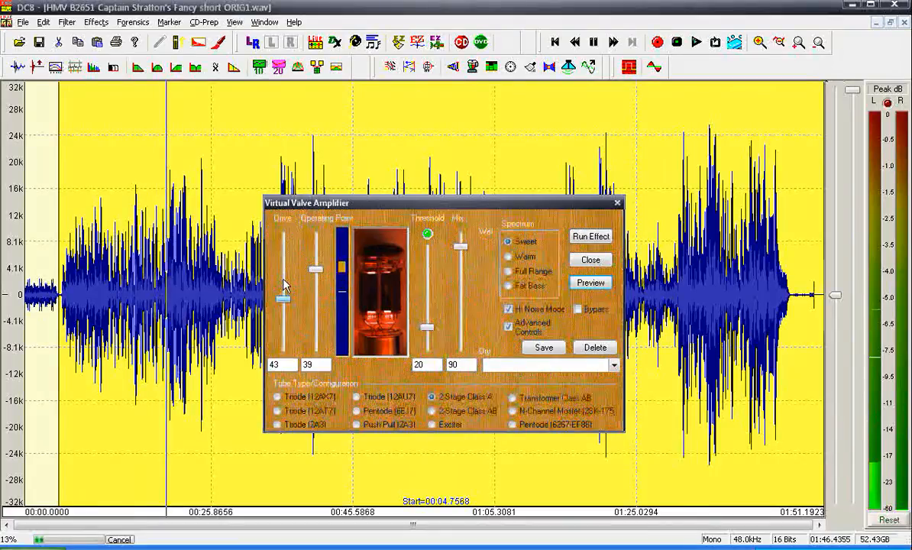
drag(285, 290, 283, 269)
Set the operating point to 15 and the mix to 30, then run the valve amplifier effect
click(319, 300)
drag(321, 299, 320, 288)
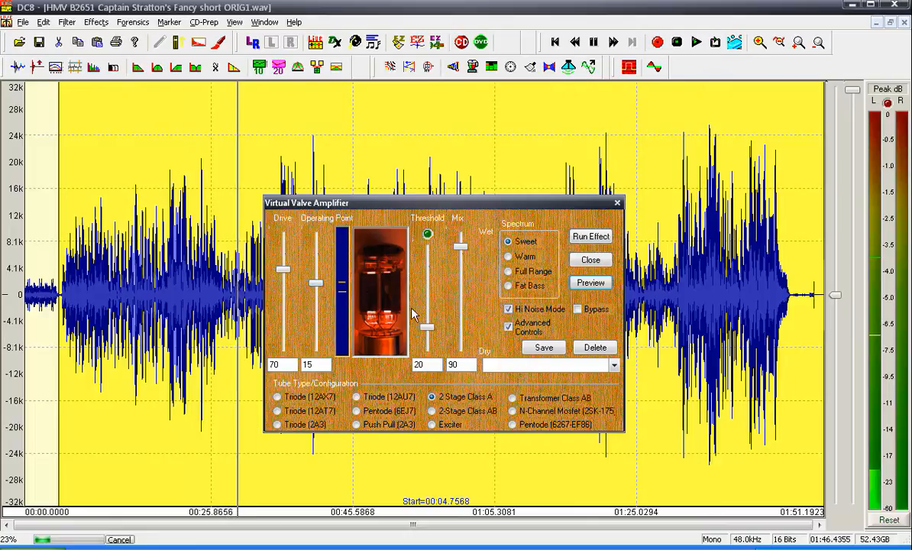
drag(461, 271, 462, 321)
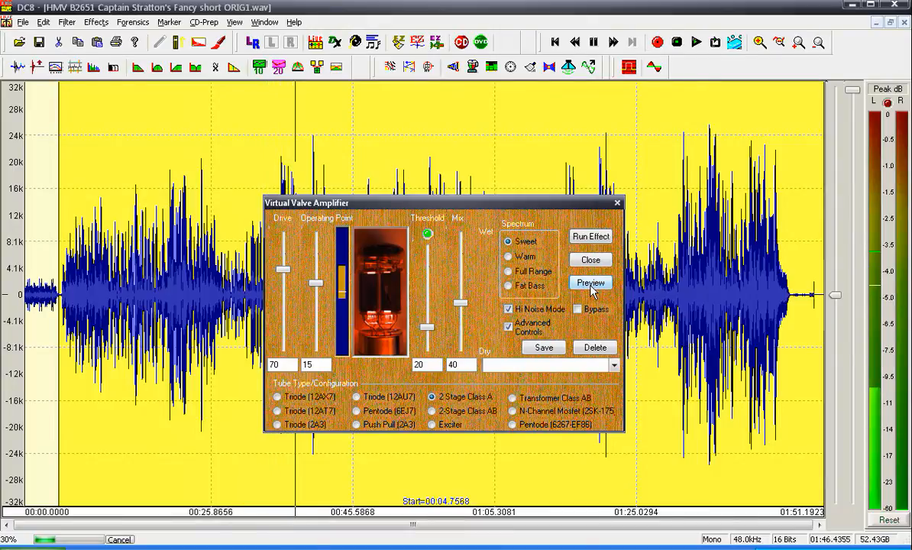
click(461, 319)
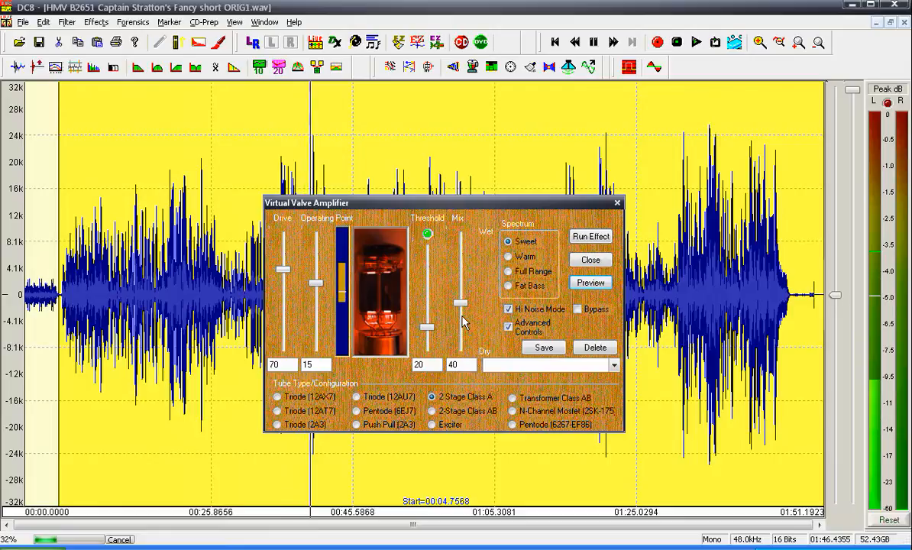
click(594, 238)
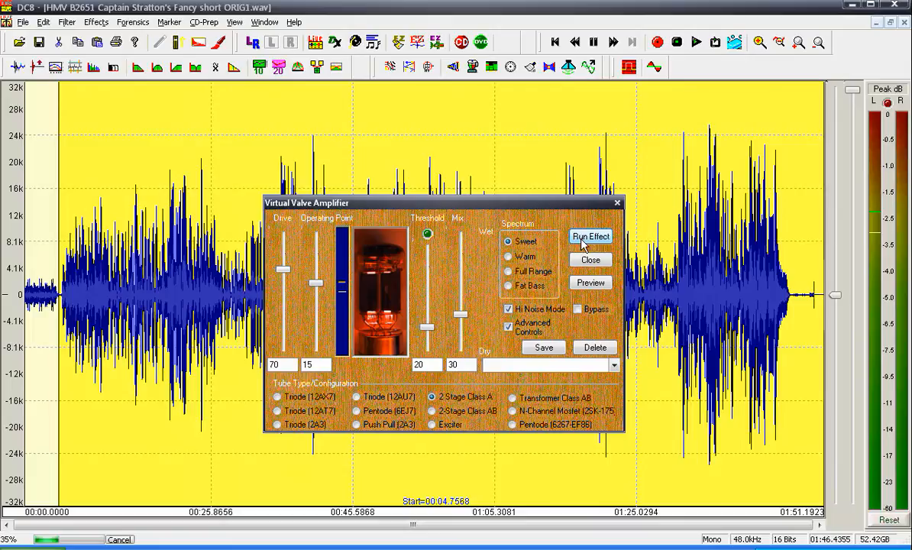
Reload the Harmonic Enhancer Sweet Spot preset with Hi Noise Mode off and preview it
click(613, 366)
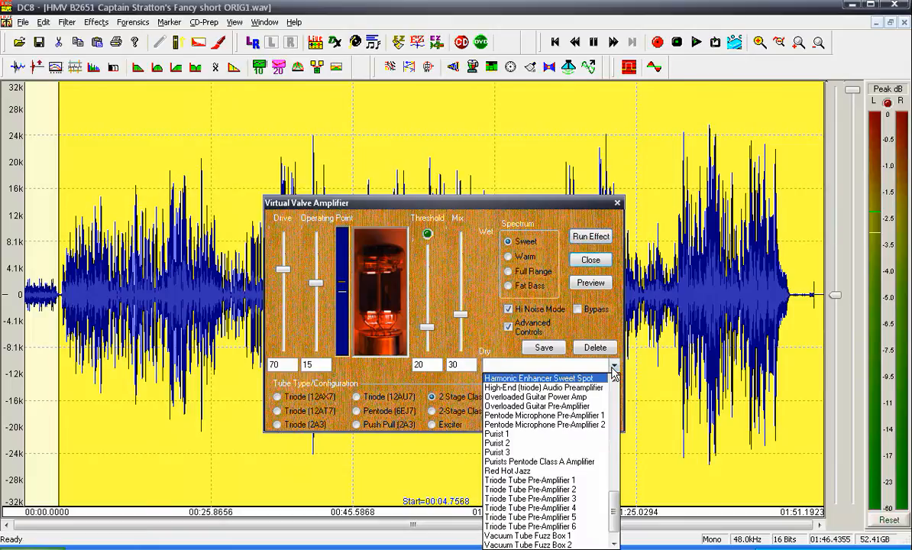
click(588, 386)
click(590, 282)
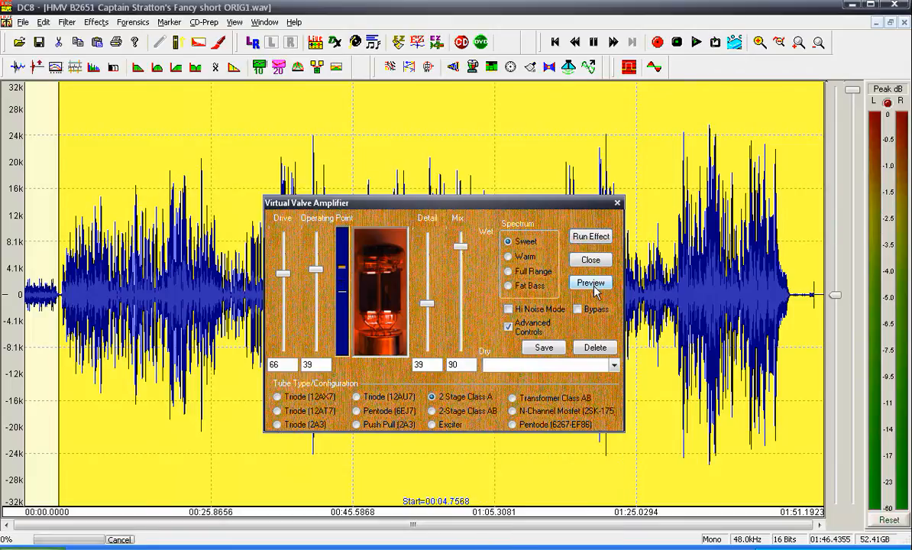
Set the drive to 56, operating point to 19 and mix to 55, run the effect and close the Virtual Valve Amplifier
click(284, 308)
click(316, 310)
click(465, 296)
drag(461, 268, 461, 290)
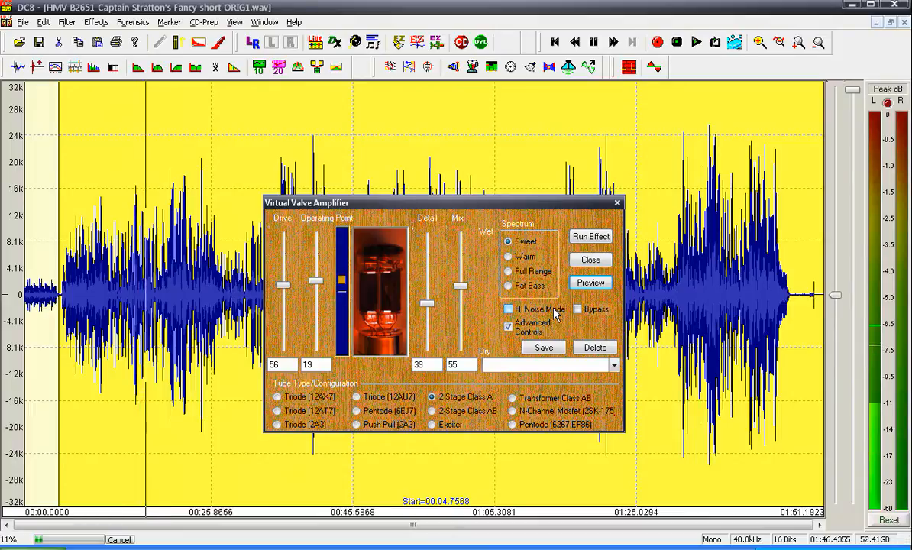
click(594, 285)
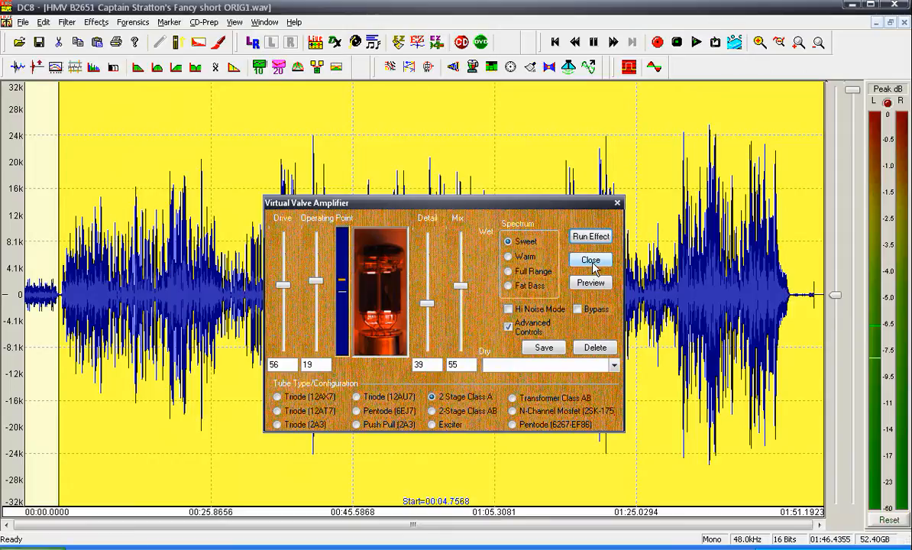
click(591, 261)
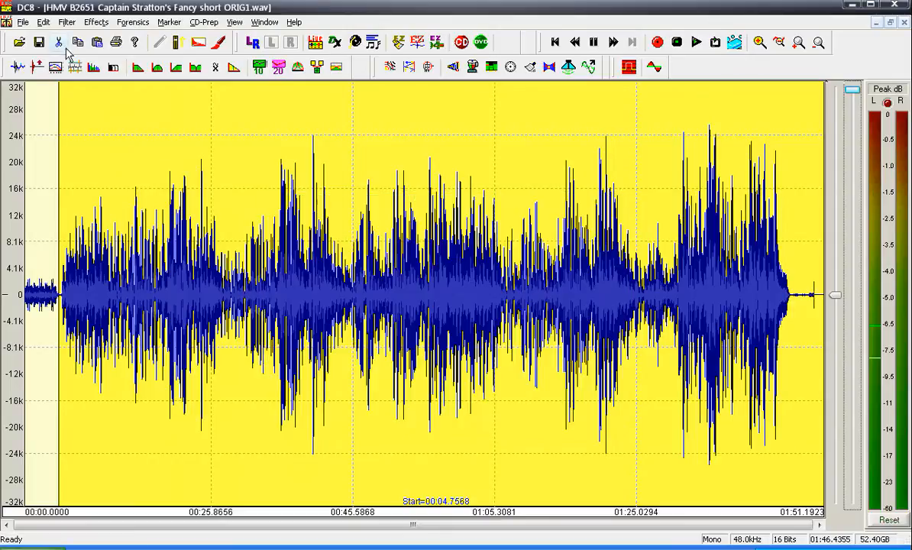
Open the Punch and Crunch multiband dynamics effect for the selected audio
click(69, 23)
mouse_move(93, 25)
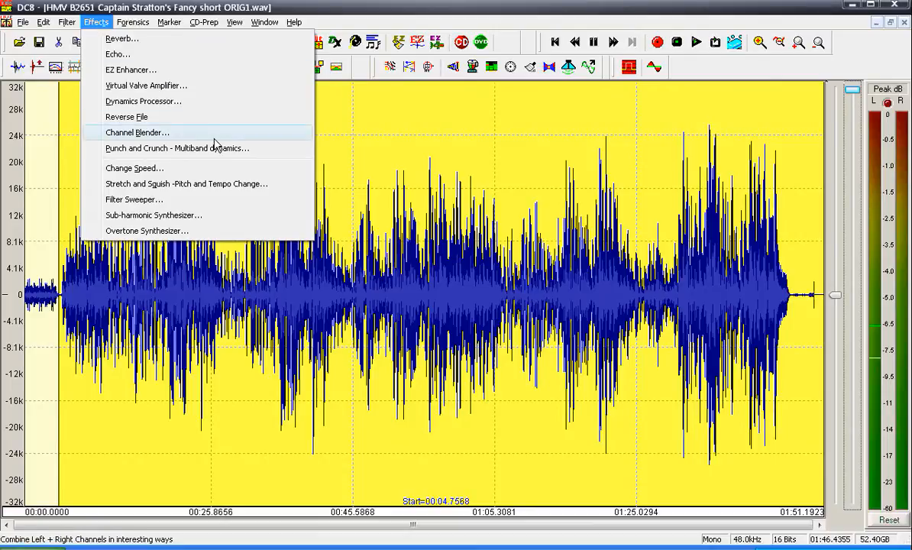
click(260, 151)
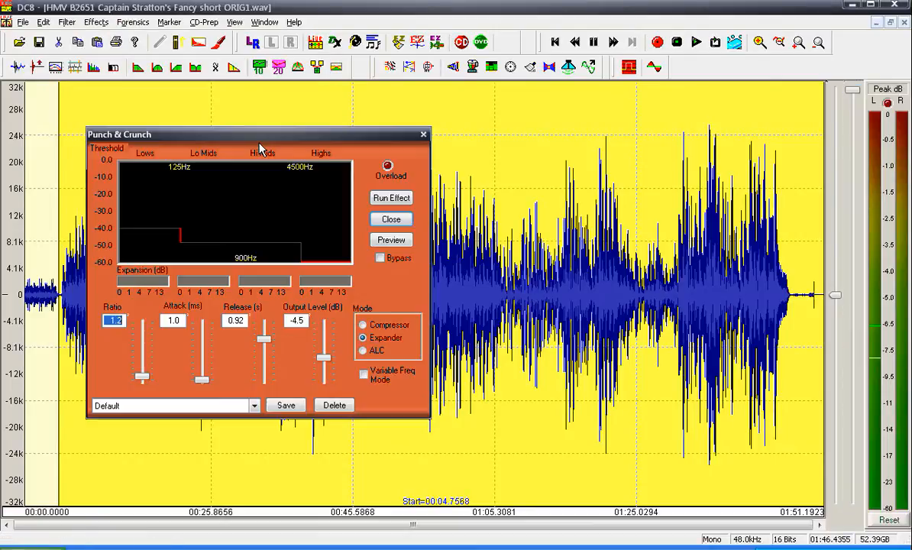
Preview the expander, set the output level to -3.0 dB and the release to 1.02 s, and run the effect
click(402, 241)
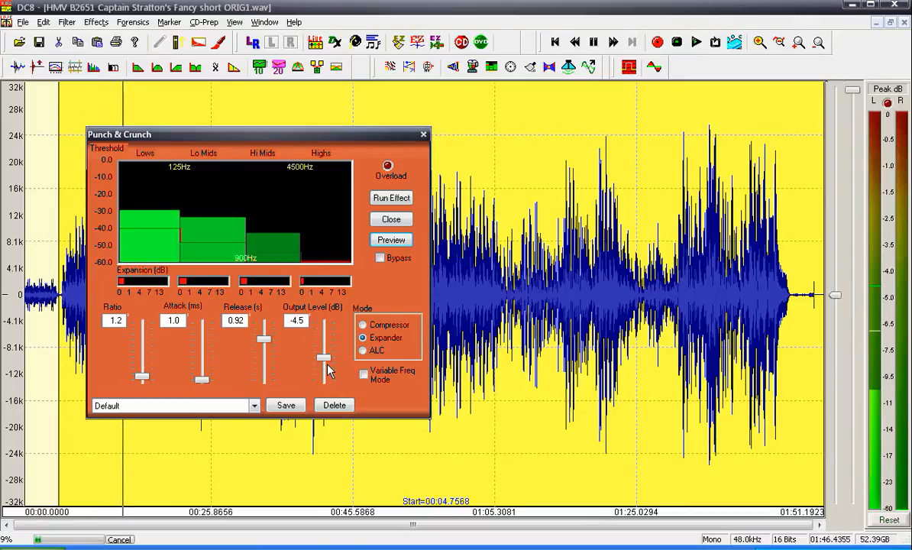
drag(324, 358, 323, 359)
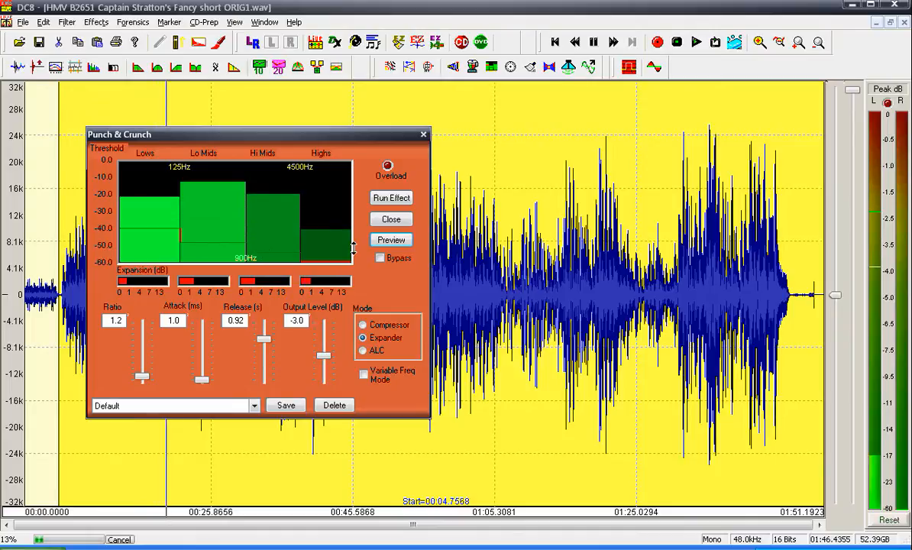
drag(264, 340, 264, 339)
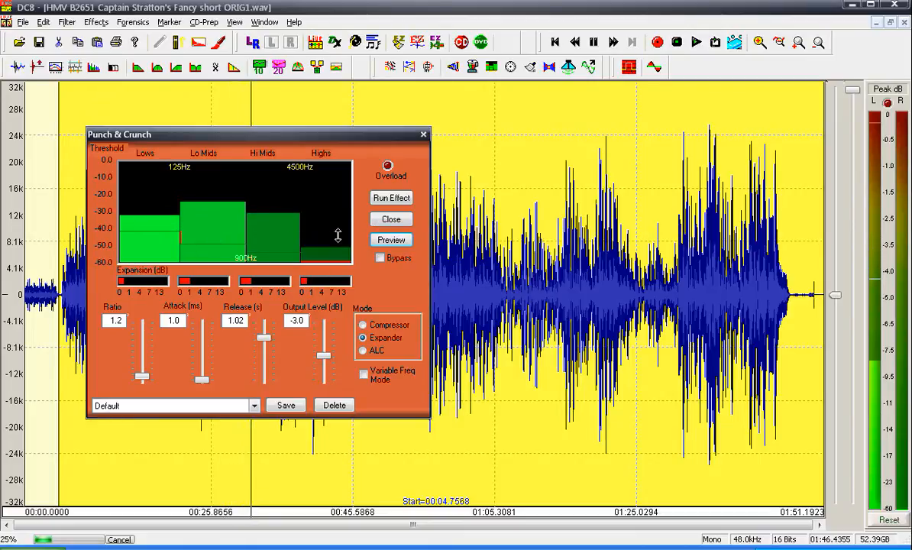
click(391, 239)
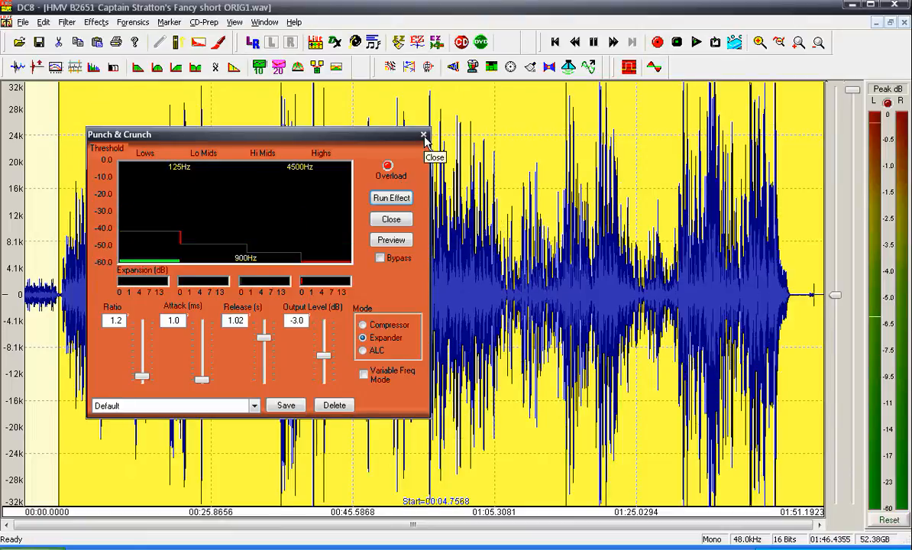
Undo the last effect run, set the output level to -4.0 dB and run Punch & Crunch again
click(44, 22)
mouse_move(55, 39)
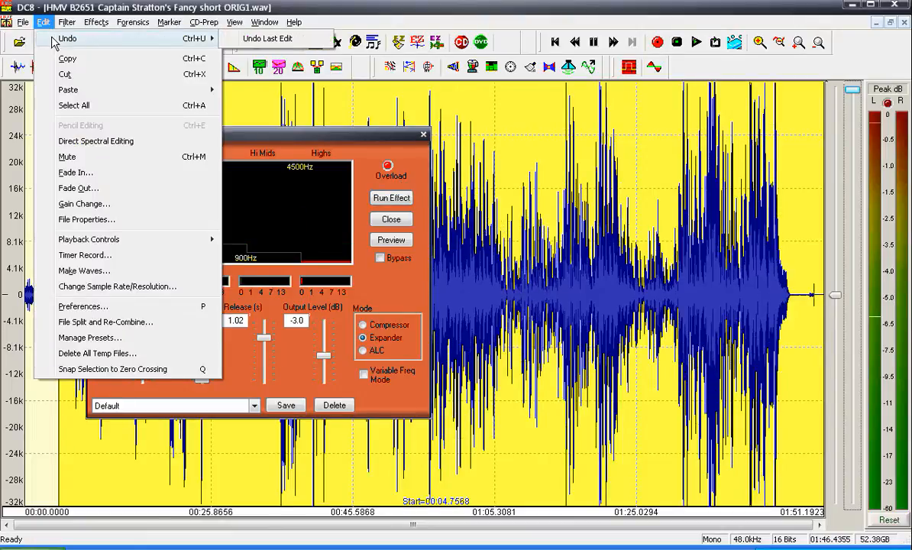
click(260, 38)
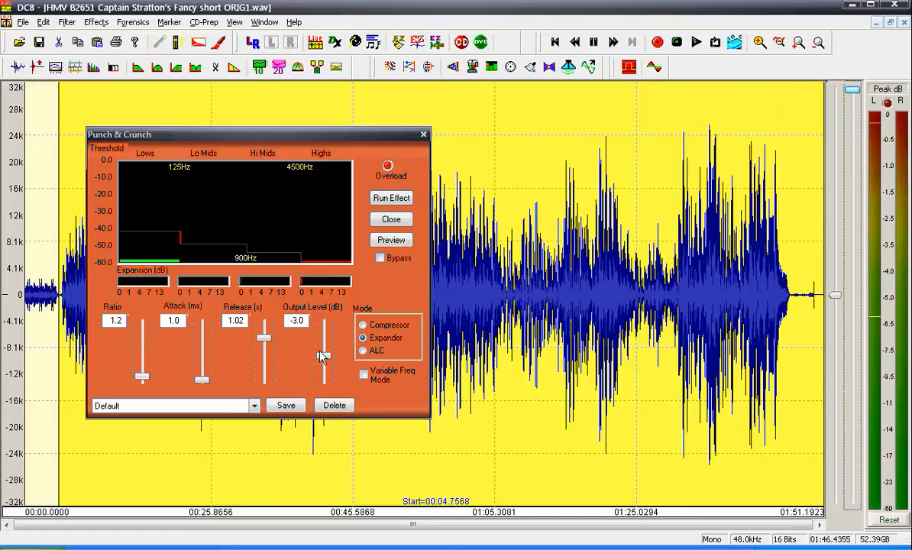
drag(321, 356, 326, 363)
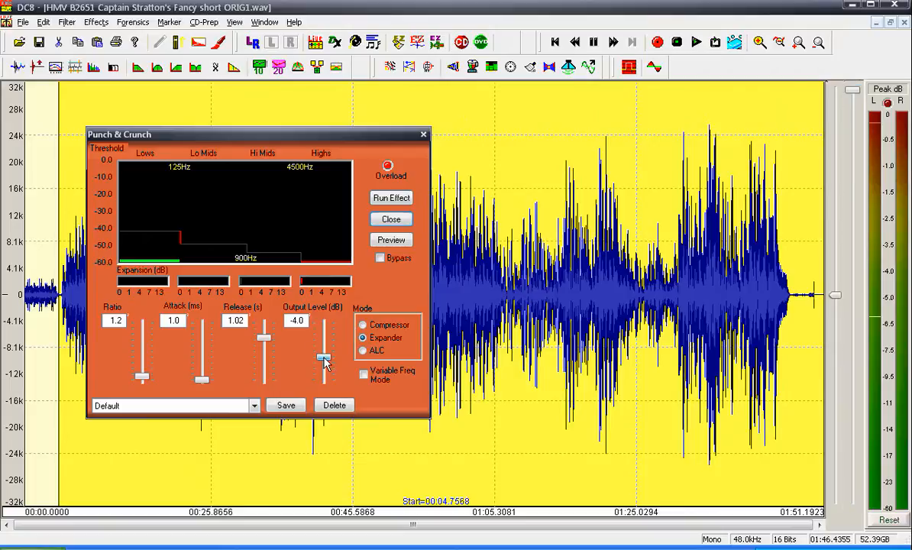
click(391, 199)
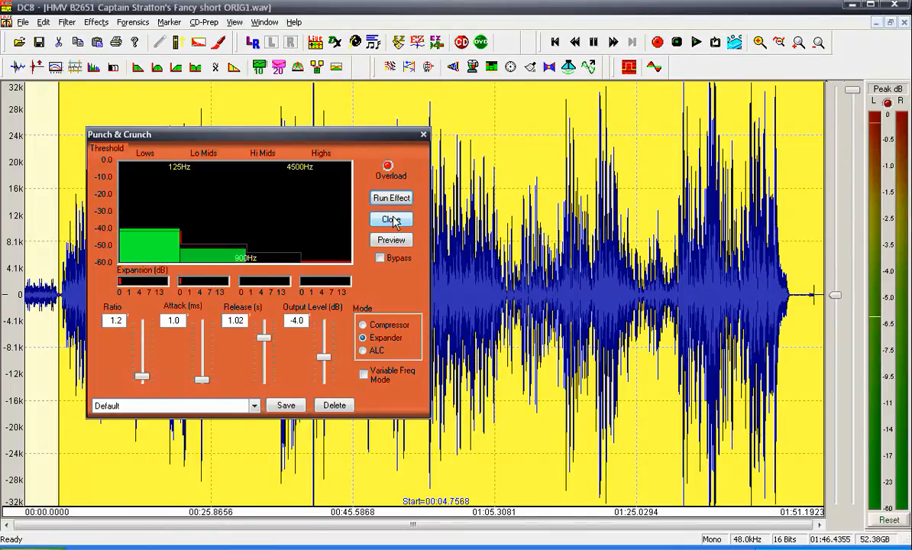
Undo the last effect run, set the output level to -5.5 dB, rerun Punch & Crunch and close it
click(48, 22)
mouse_move(207, 39)
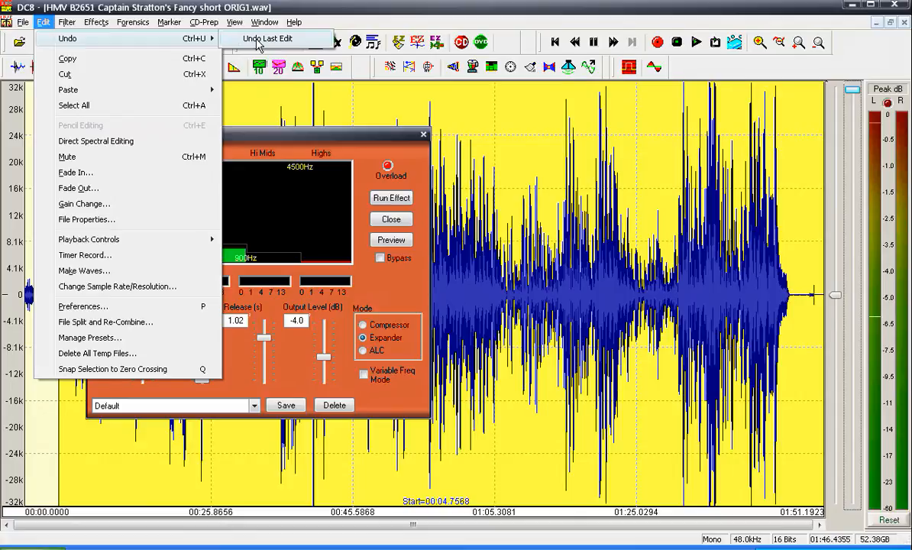
click(258, 40)
drag(324, 359, 325, 360)
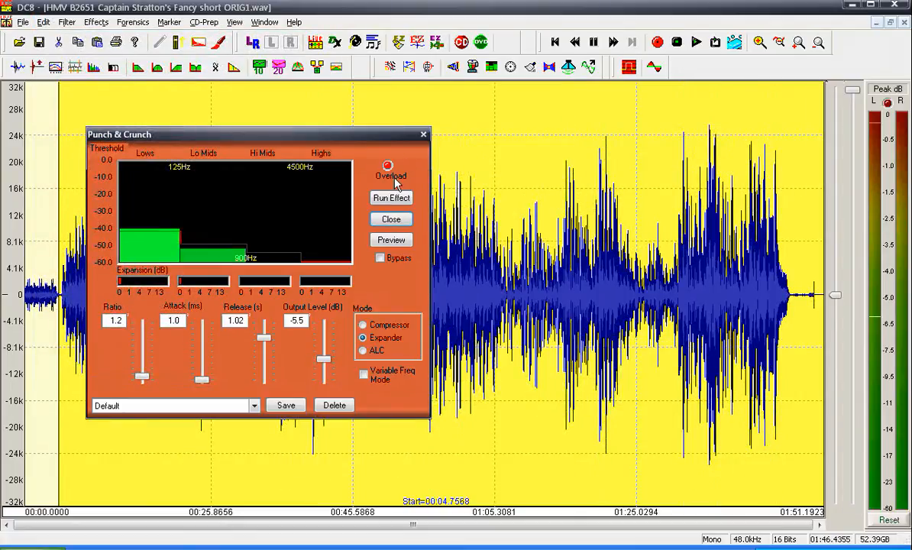
click(391, 200)
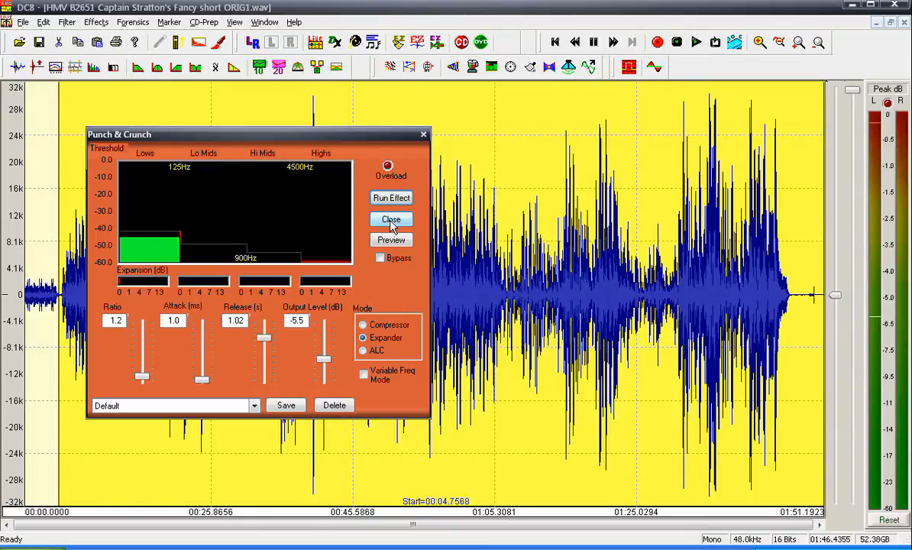
click(391, 220)
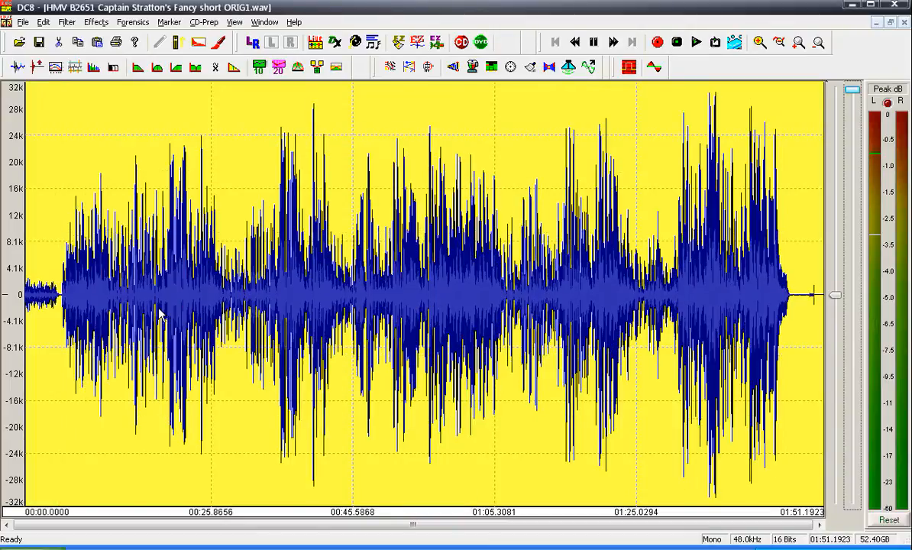
Delete the noisy lead-in before the music, covering about the first 4.74 seconds of the recording
drag(96, 313, 26, 293)
click(759, 42)
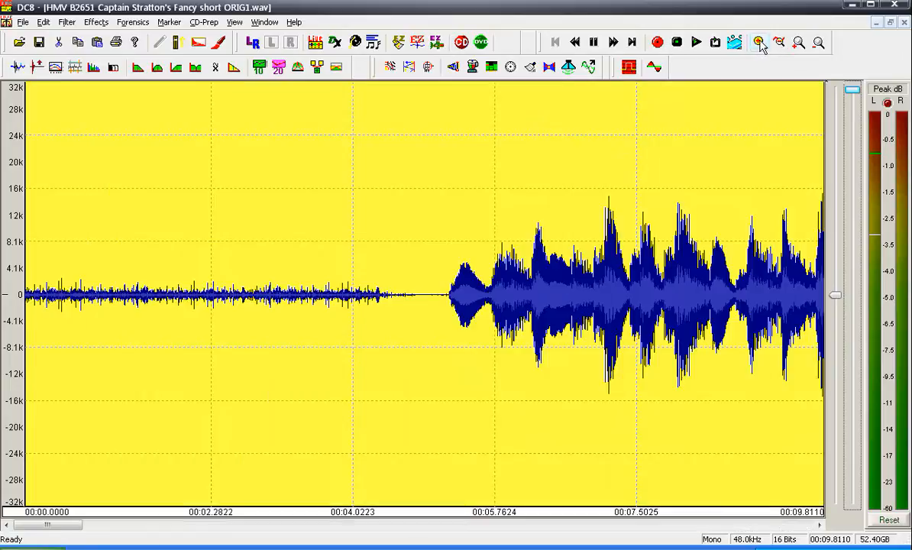
drag(412, 295, 5, 298)
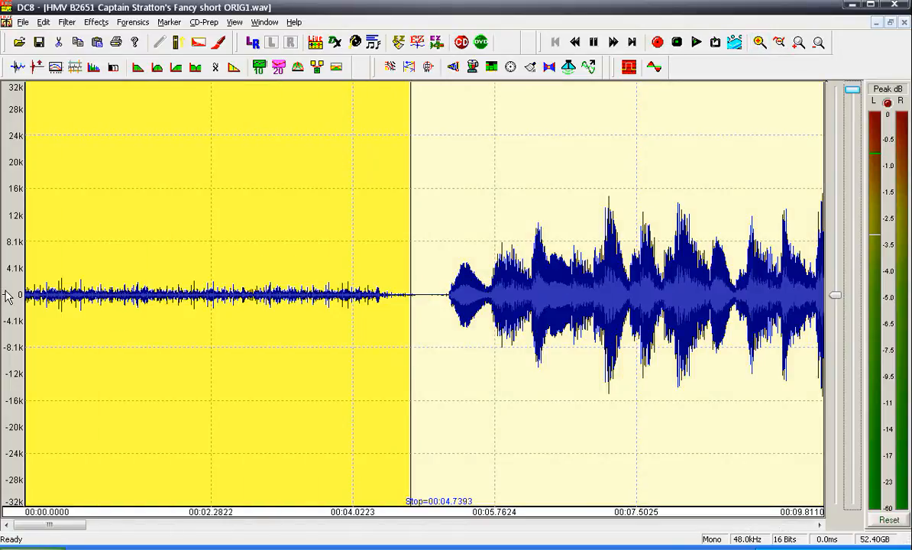
key(Delete)
Fade in about the first 0.61 s by applying a linear Gain Change from -100 to 0 dB twice
drag(62, 295, 23, 295)
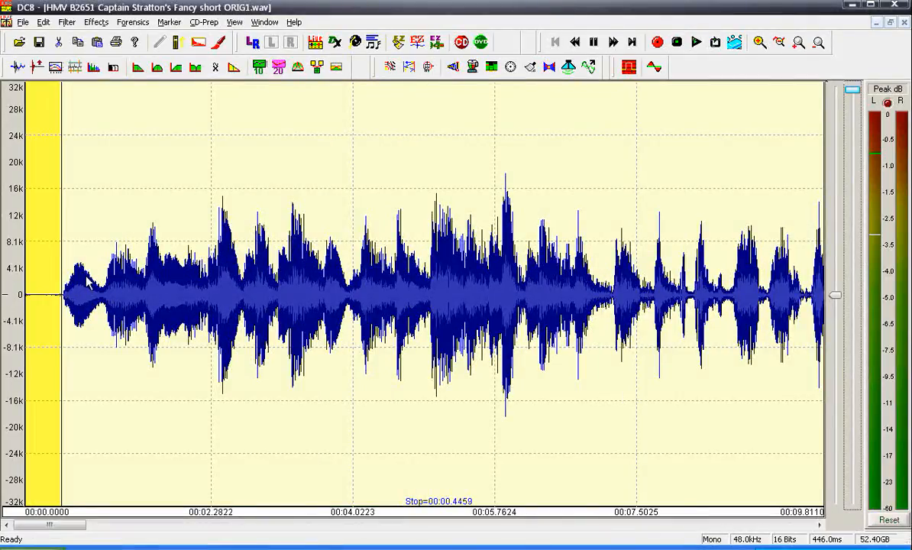
drag(74, 281, 3, 279)
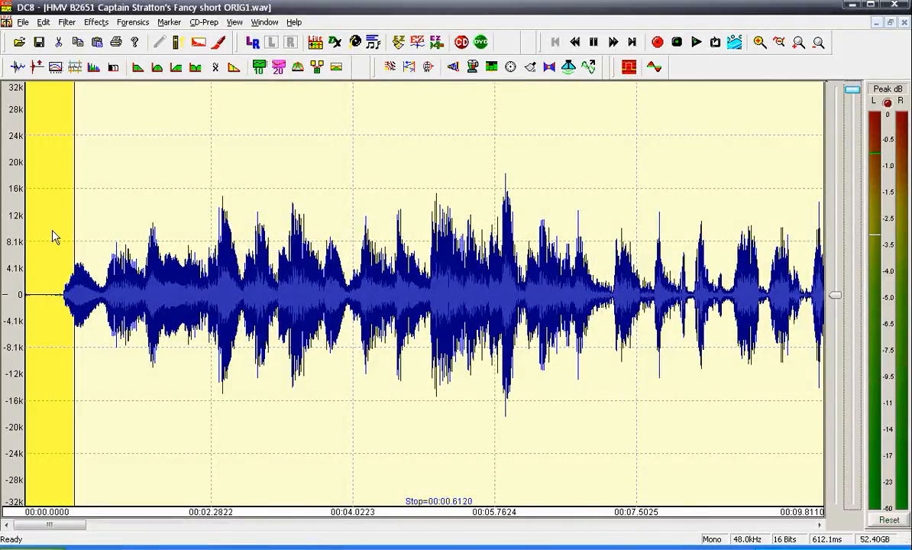
click(44, 22)
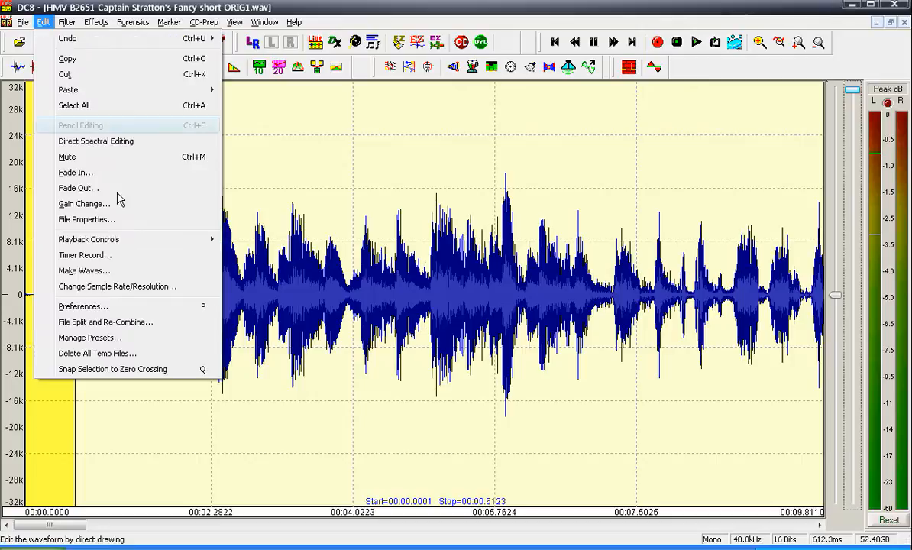
click(84, 204)
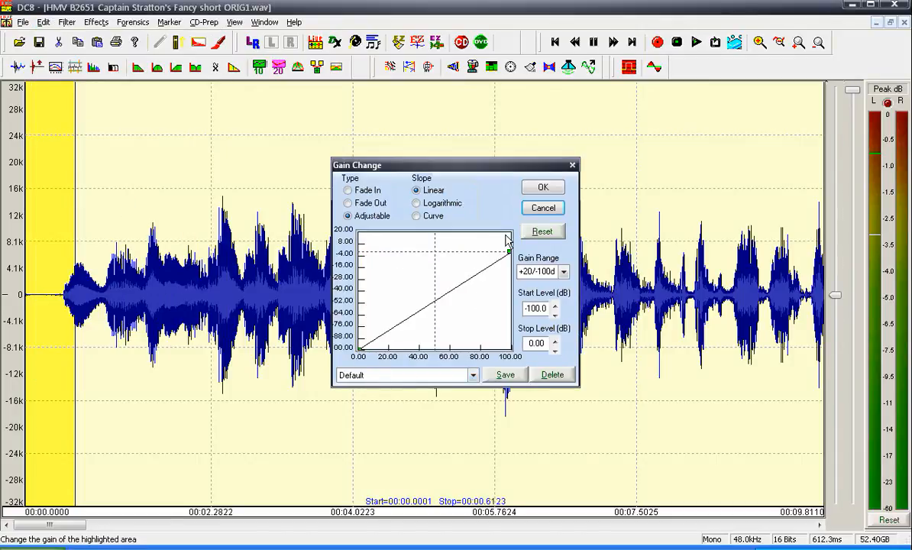
click(544, 187)
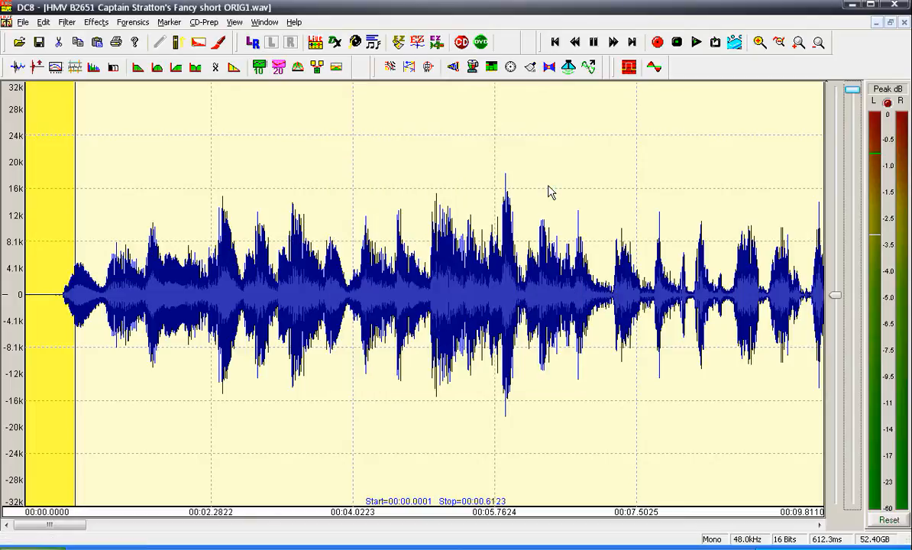
click(43, 22)
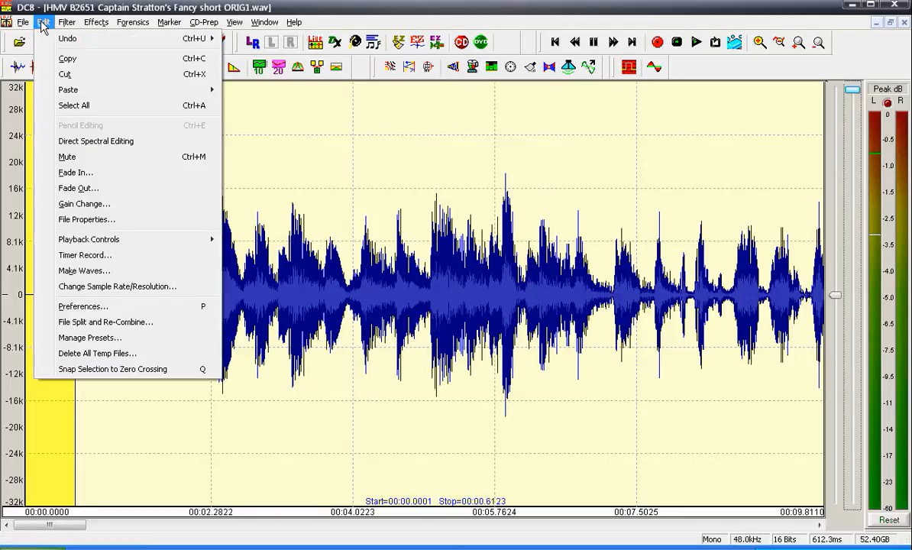
click(84, 204)
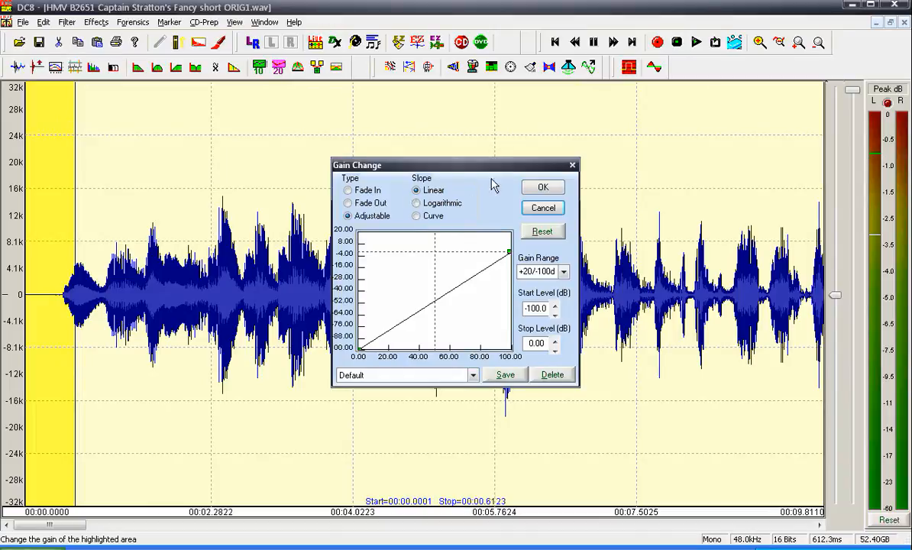
click(543, 188)
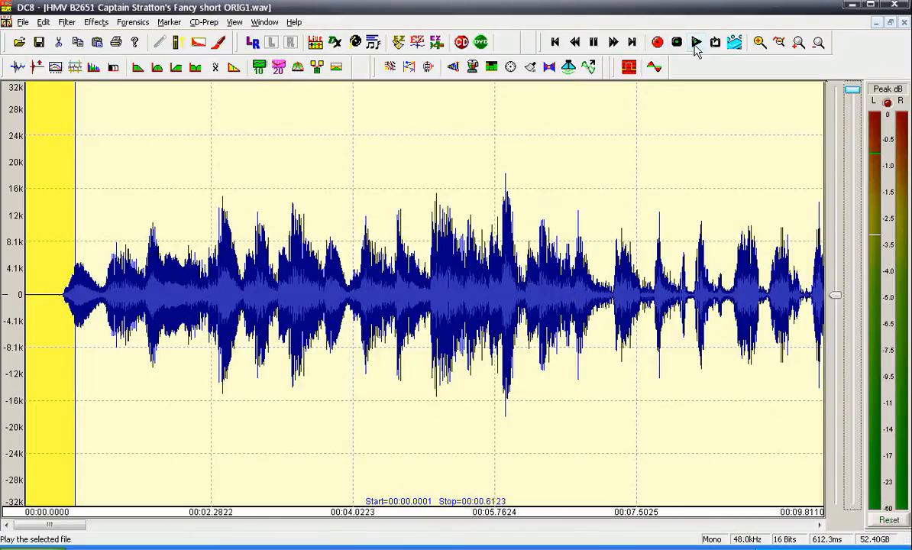
Delete the silent tail after about 01:42.75 at the end of the recording
click(631, 43)
drag(523, 290, 836, 319)
key(Delete)
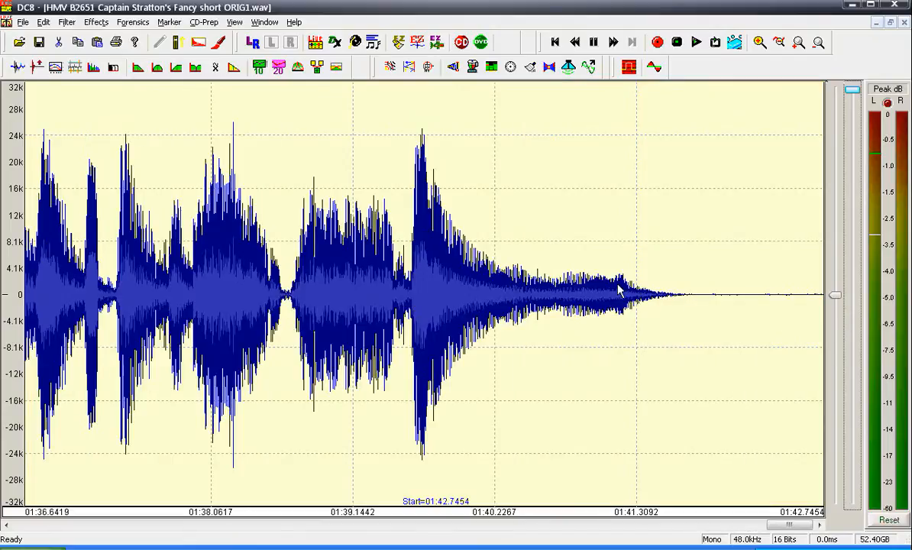
Fade out the ending from about 01:41.15 by applying a linear Gain Change from 0 to -100 dB twice
drag(616, 281, 834, 297)
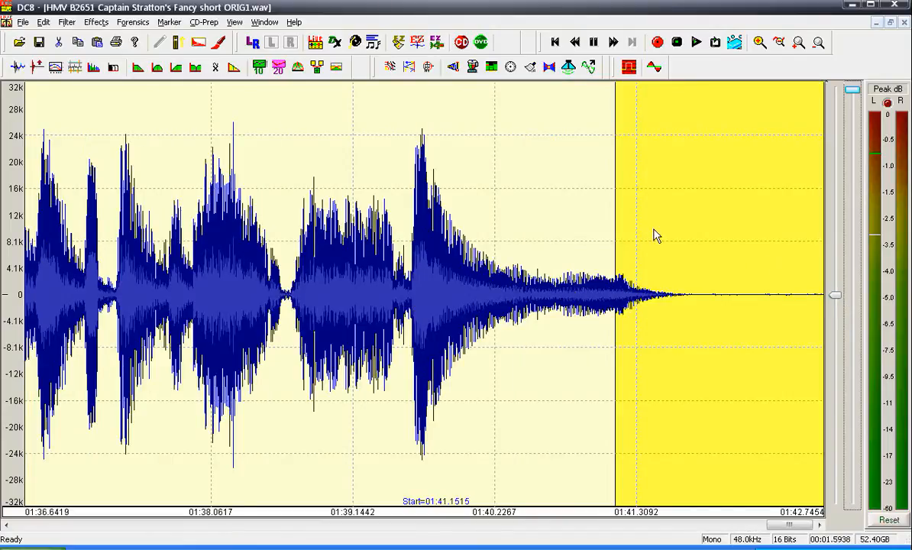
click(43, 22)
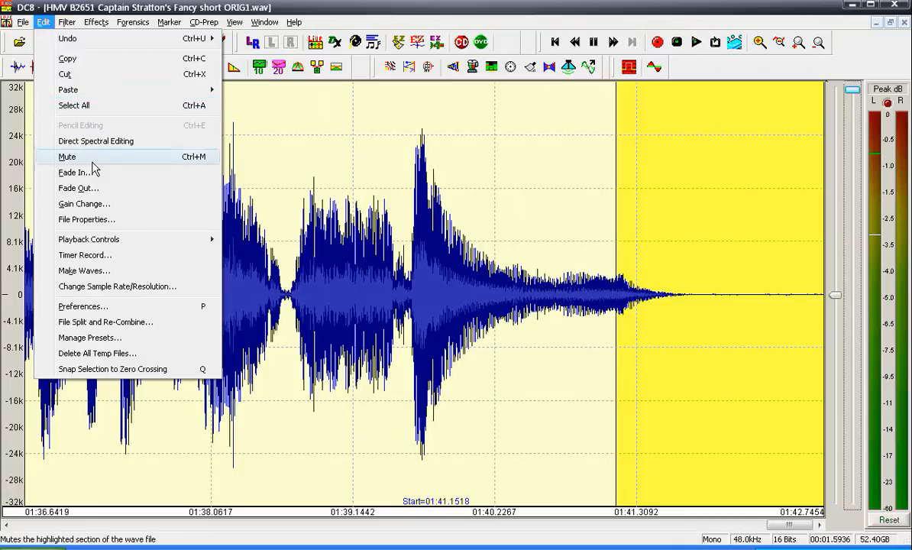
click(84, 204)
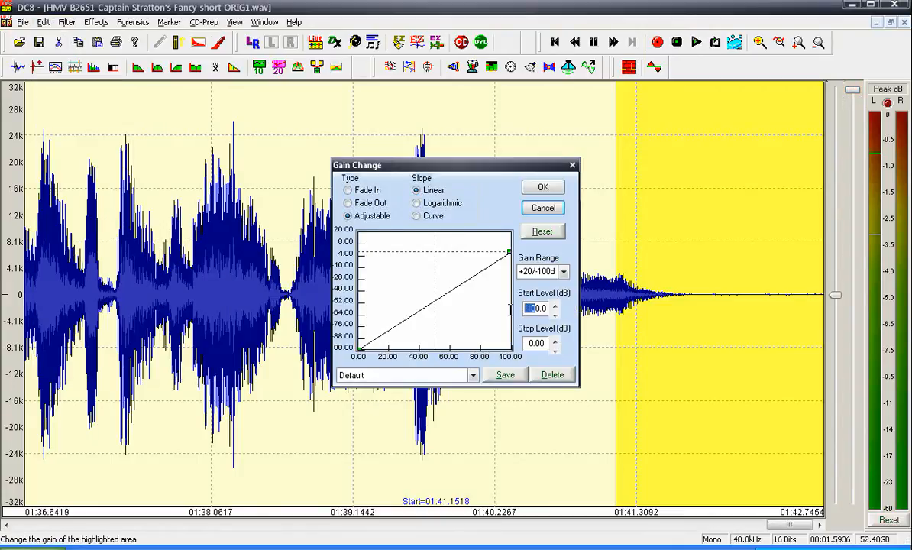
drag(510, 252, 514, 355)
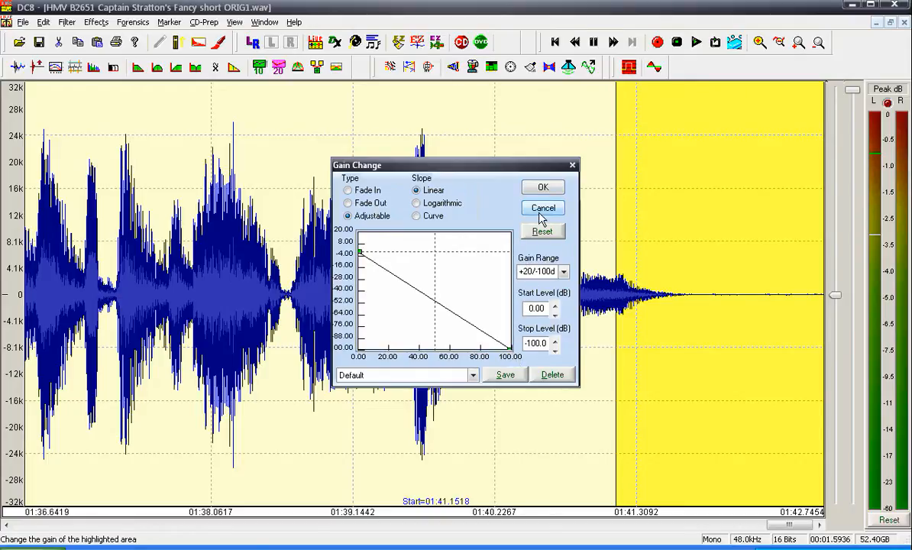
click(541, 214)
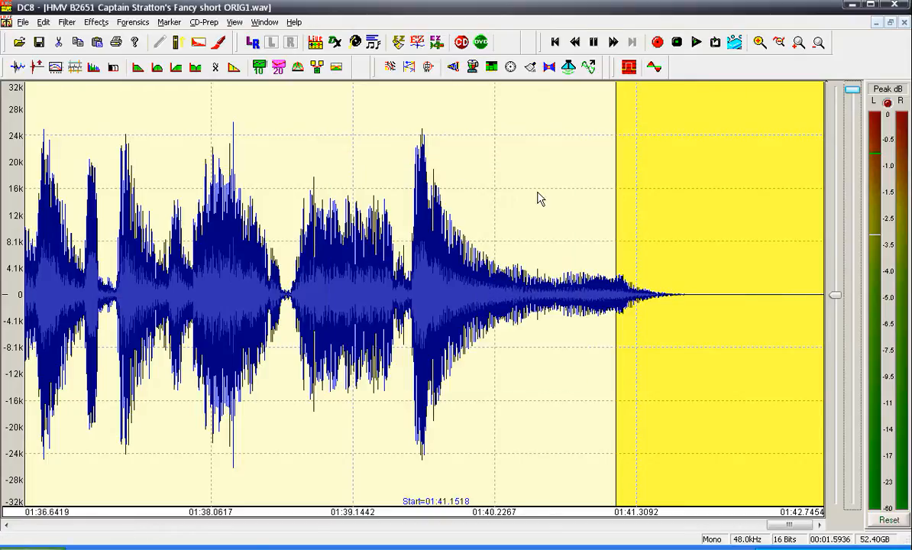
click(55, 24)
click(142, 204)
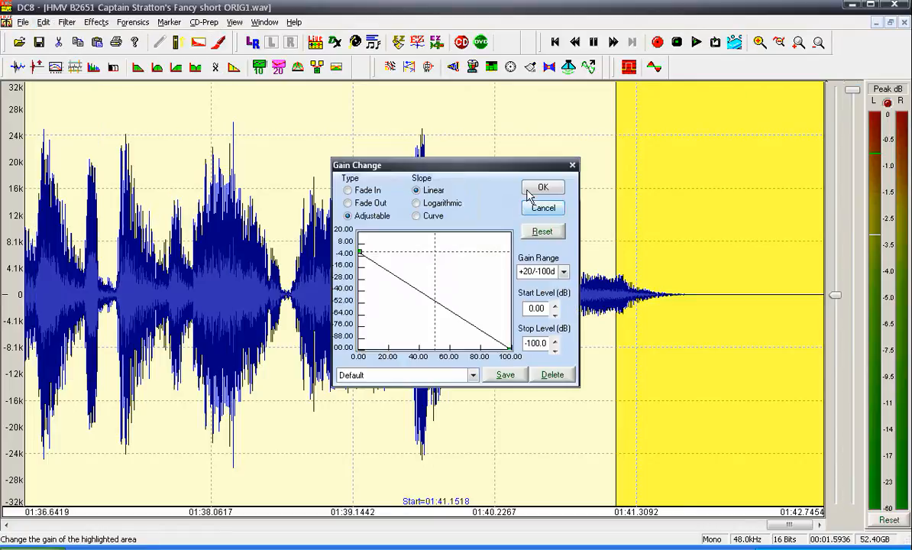
click(535, 195)
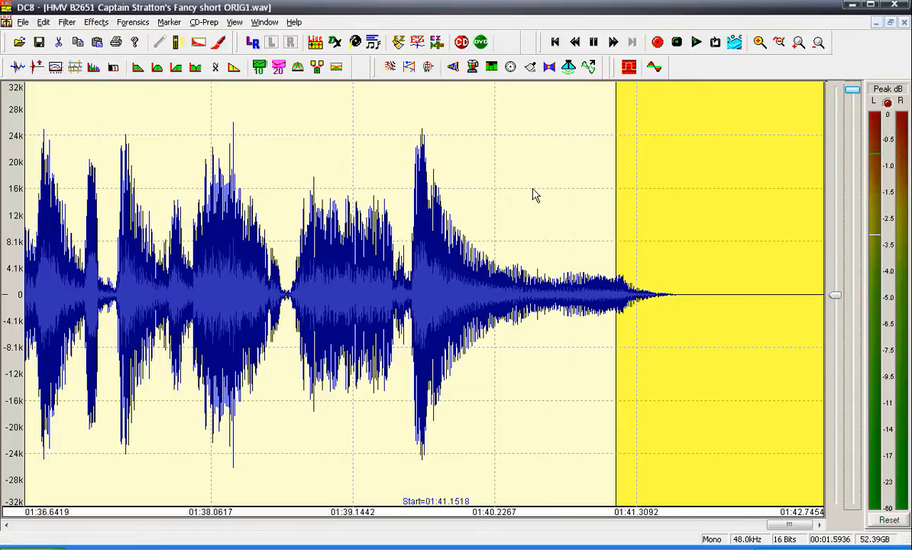
Select the whole trimmed recording and play it from the beginning
click(778, 42)
double_click(603, 172)
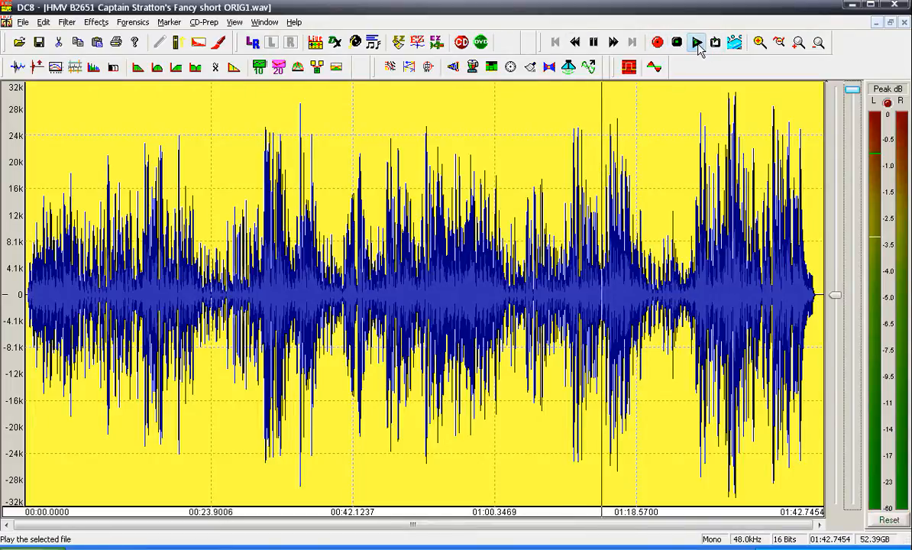
click(697, 44)
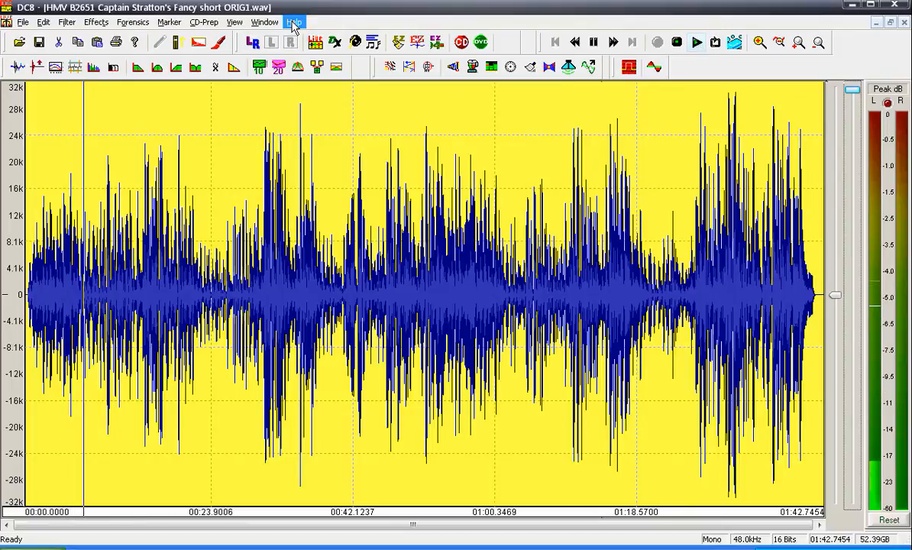
Open the Spectrum Analyzer during playback and offset its amplitude scale to run from -11 to -61 dB
click(235, 23)
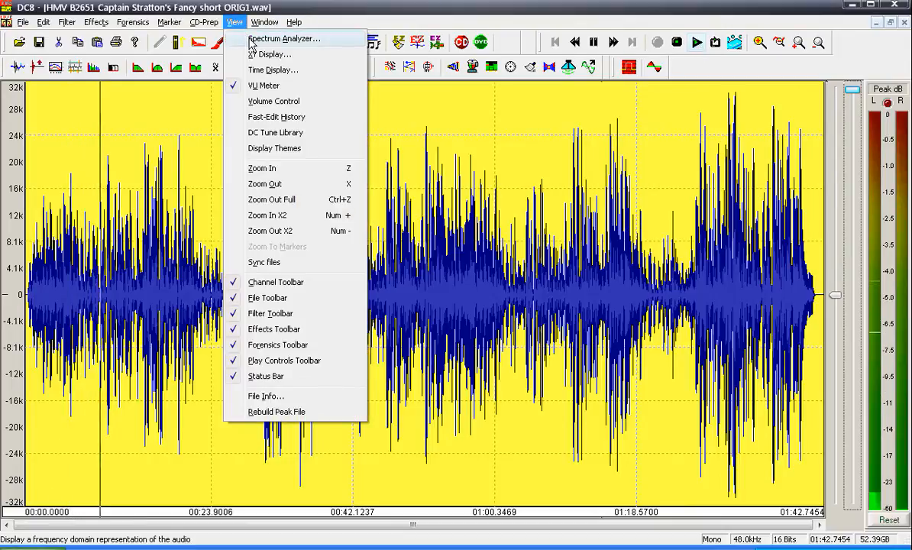
click(245, 35)
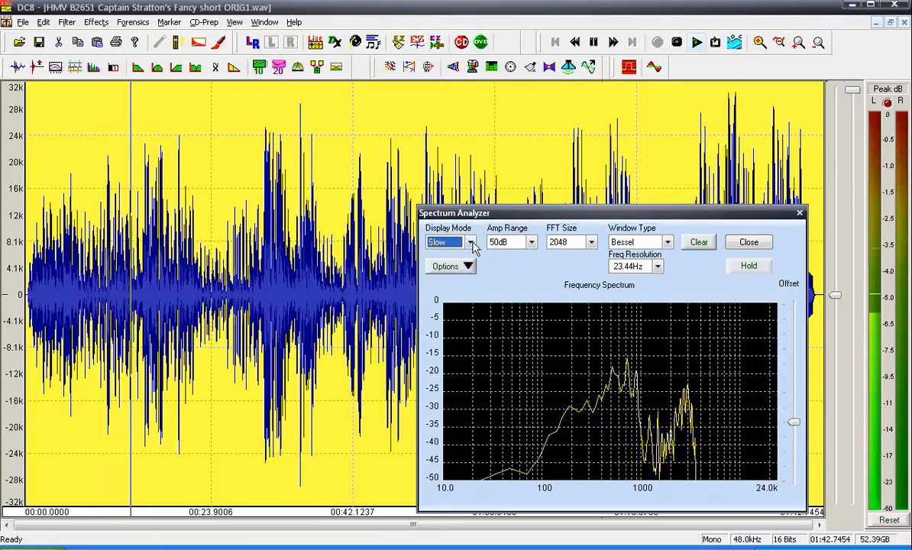
mouse_move(794, 422)
mouse_down()
mouse_move(794, 433)
mouse_move(792, 406)
mouse_up()
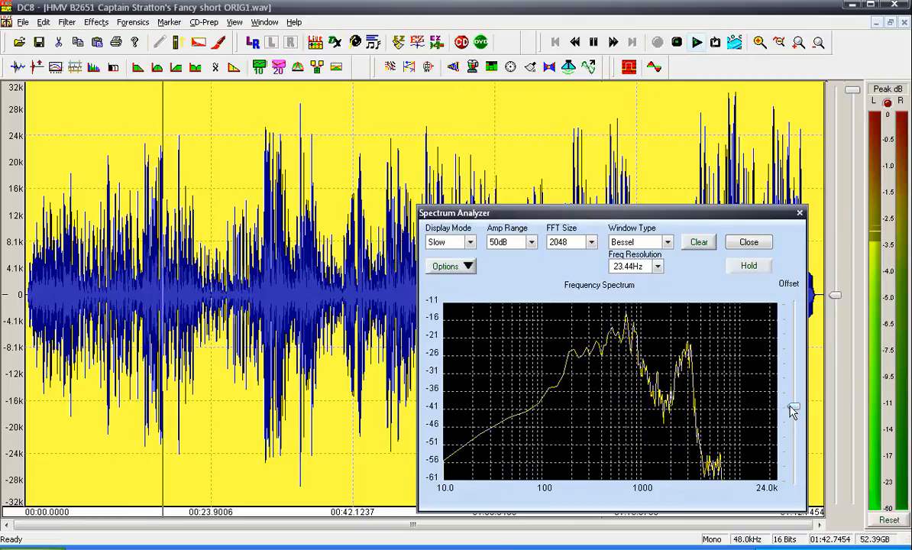
Examine the playing audio in the Spectrum Analyzer using Fast display mode, 100dB range and a scale from -2 to -102 dB, closing it when done
click(470, 243)
click(456, 254)
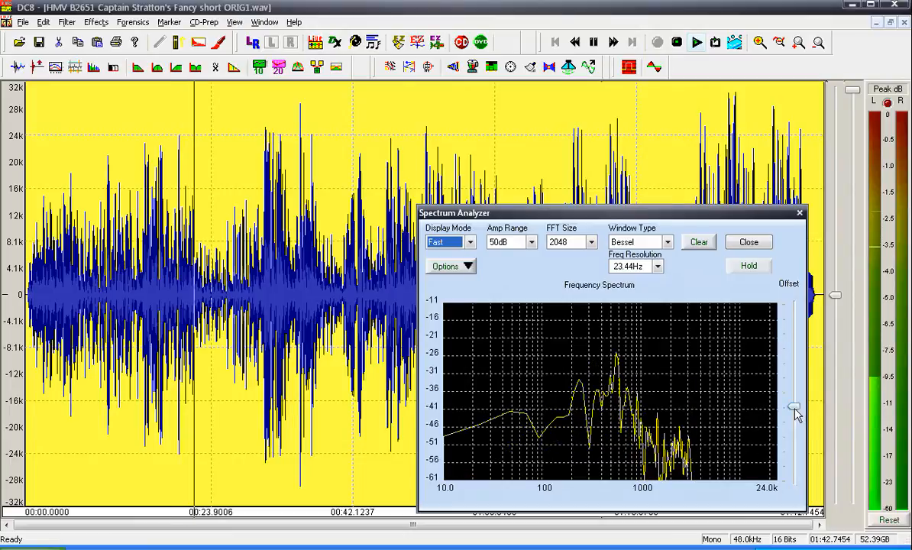
drag(794, 413, 793, 365)
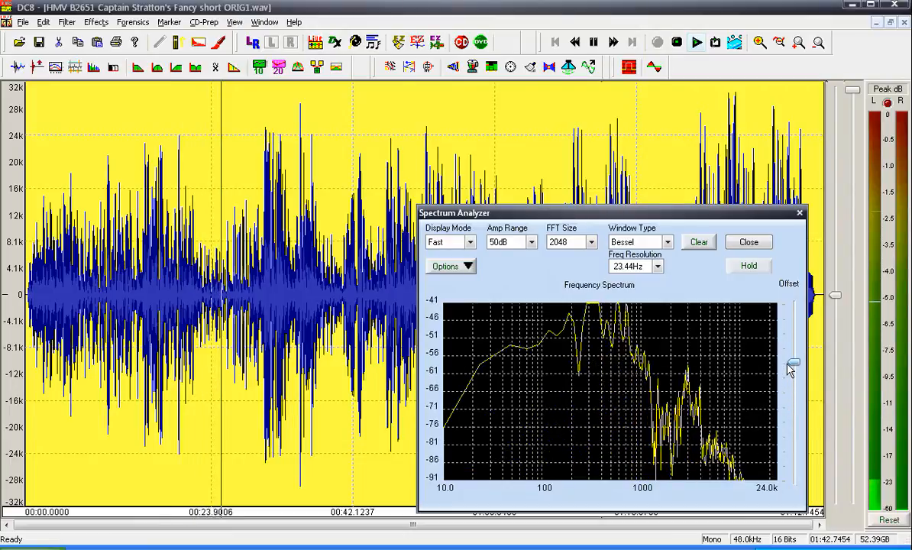
click(531, 242)
click(522, 256)
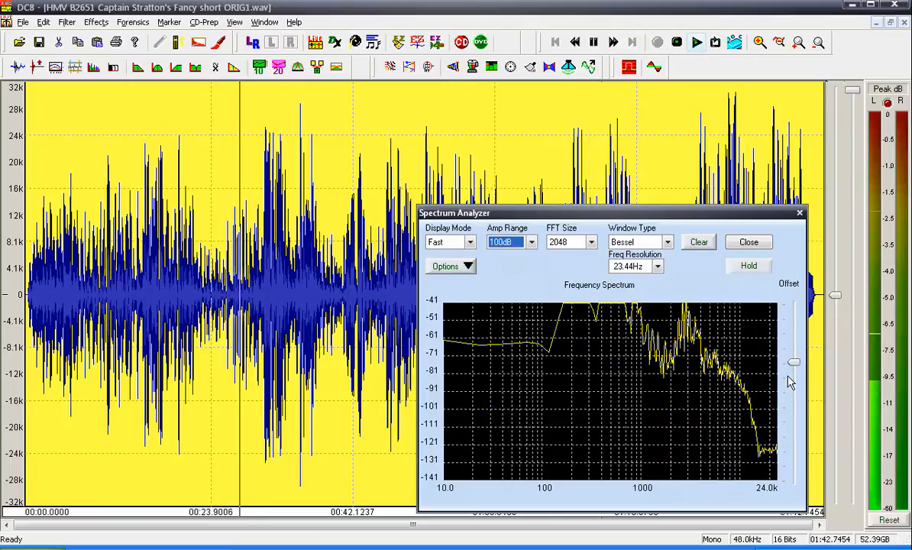
drag(795, 367, 792, 391)
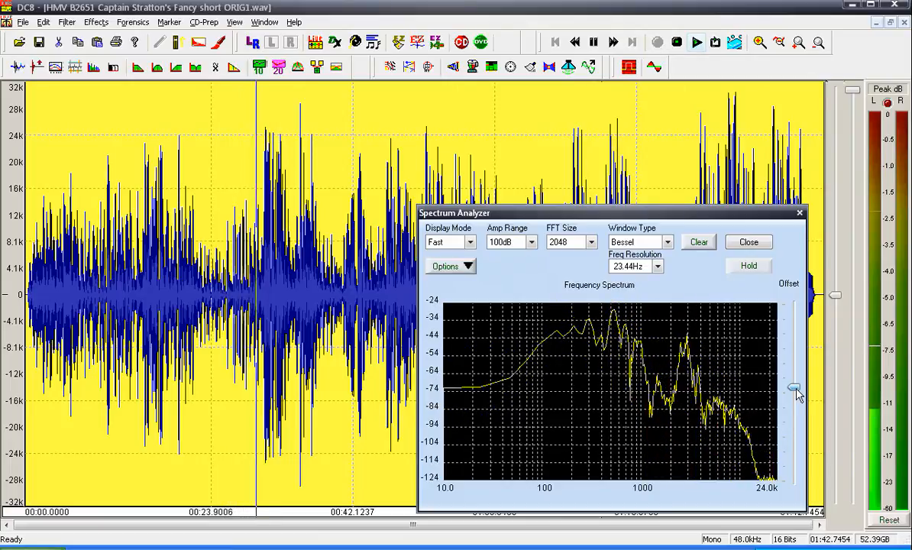
drag(792, 389, 794, 418)
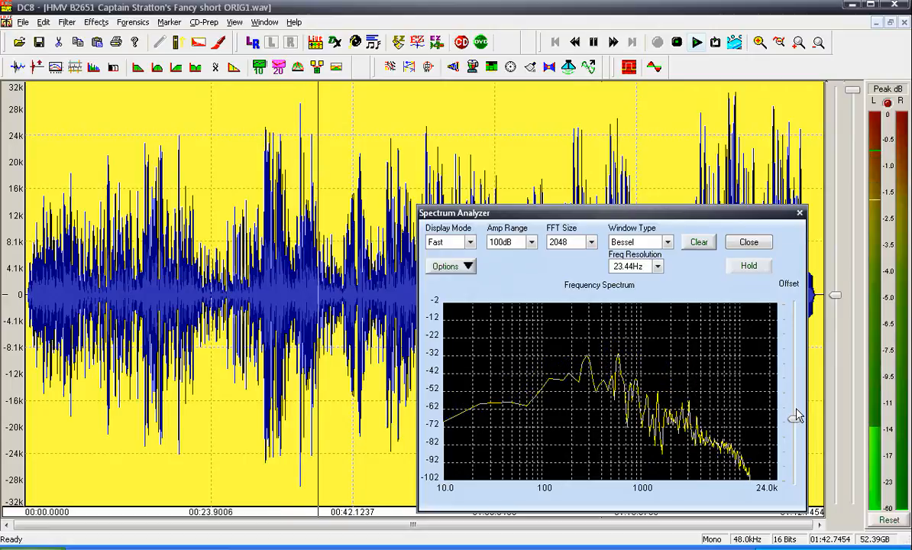
click(800, 213)
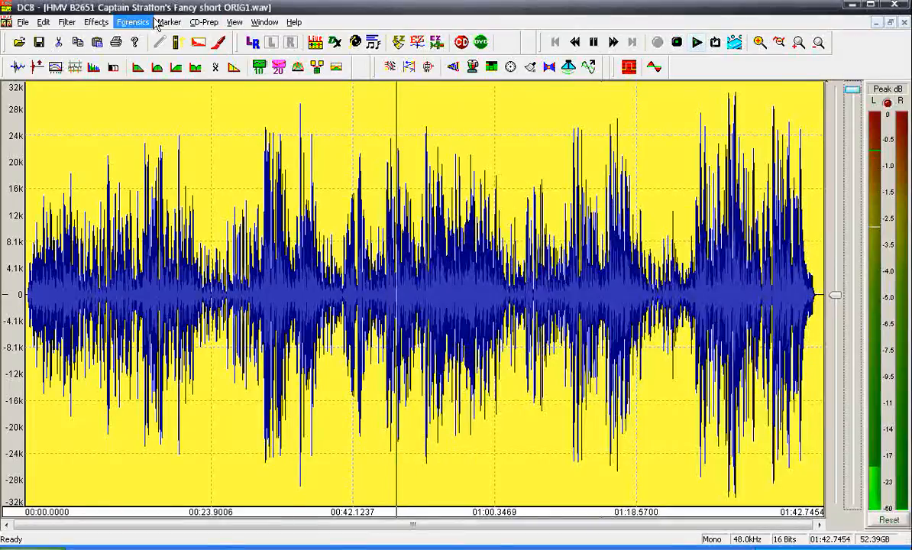
Display the whole recording as a spectrogram and adjust its level range to a minimum of -101.5 dB and a maximum of -51.8 dB
click(133, 23)
click(164, 54)
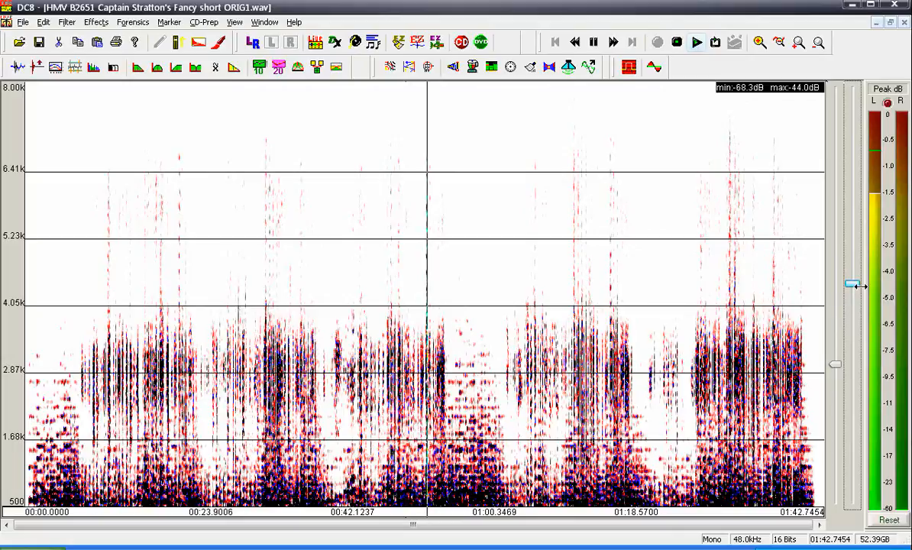
mouse_move(852, 284)
mouse_down()
mouse_move(852, 256)
mouse_move(852, 284)
mouse_up()
drag(835, 366, 836, 384)
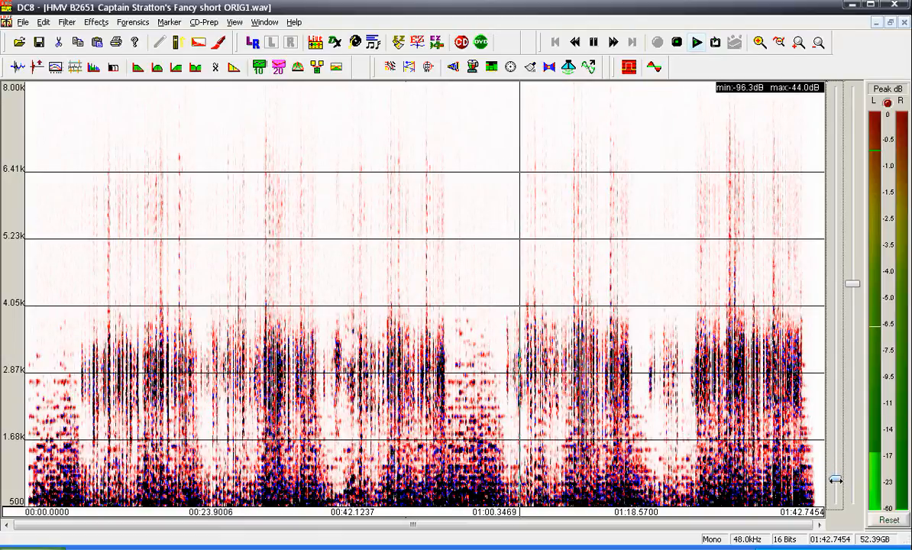
mouse_move(851, 282)
mouse_down()
mouse_move(850, 245)
mouse_move(850, 288)
mouse_up()
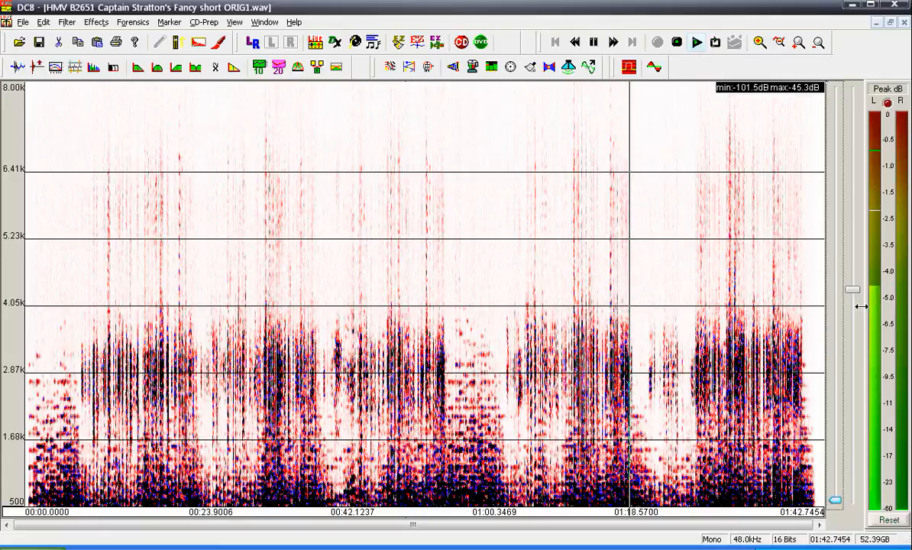
drag(852, 276, 852, 326)
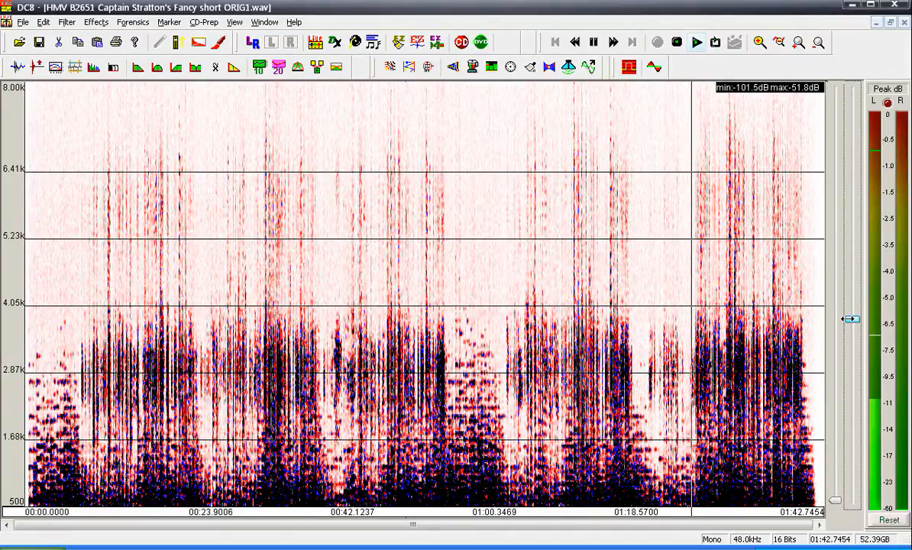